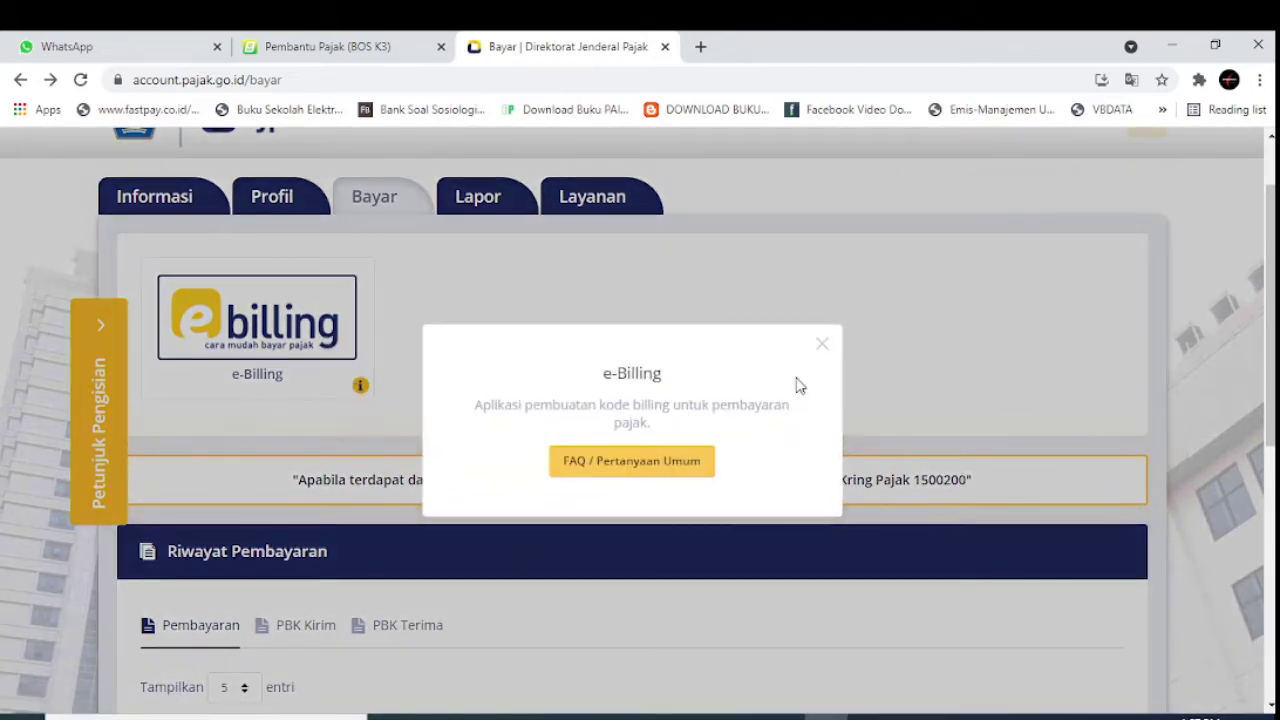
Close the e-Billing information box and review the taxpayer's identity data in the account profile.
{"action": "left_click", "coordinate": [821, 344]}
{"action": "scroll", "coordinate": [540, 380], "scroll_direction": "up", "scroll_amount": 1}
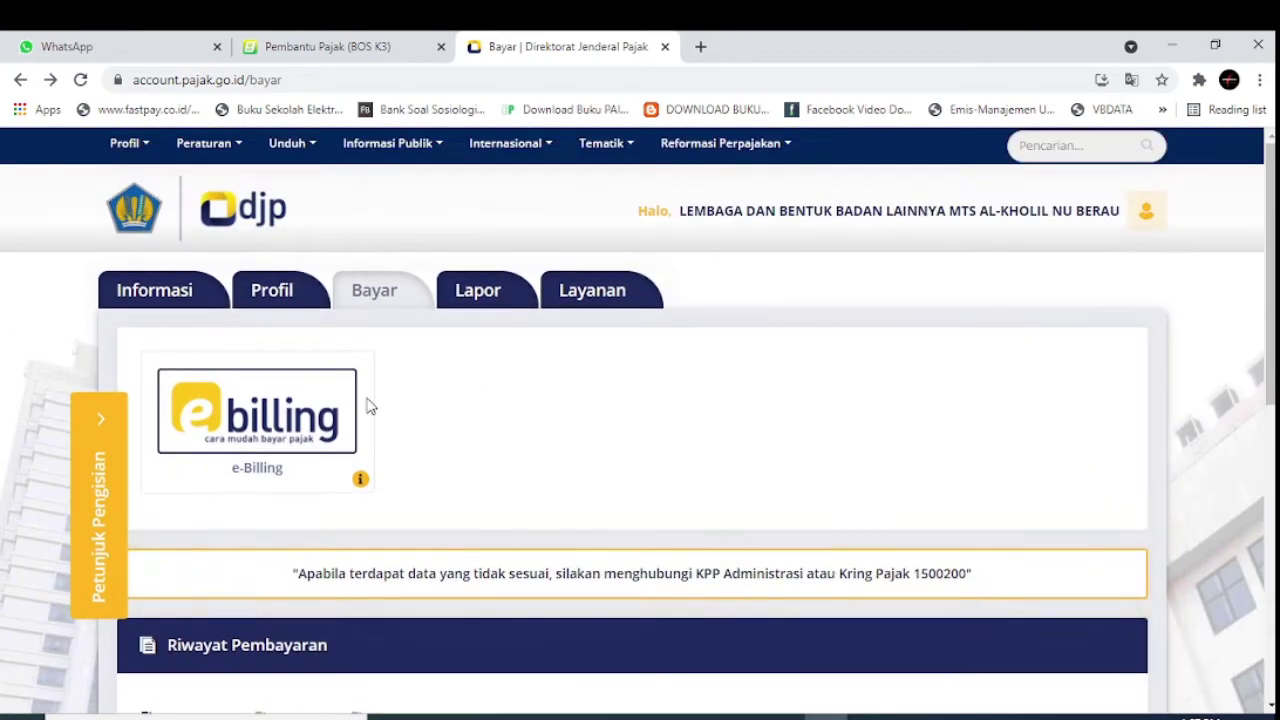
{"action": "left_click", "coordinate": [285, 300]}
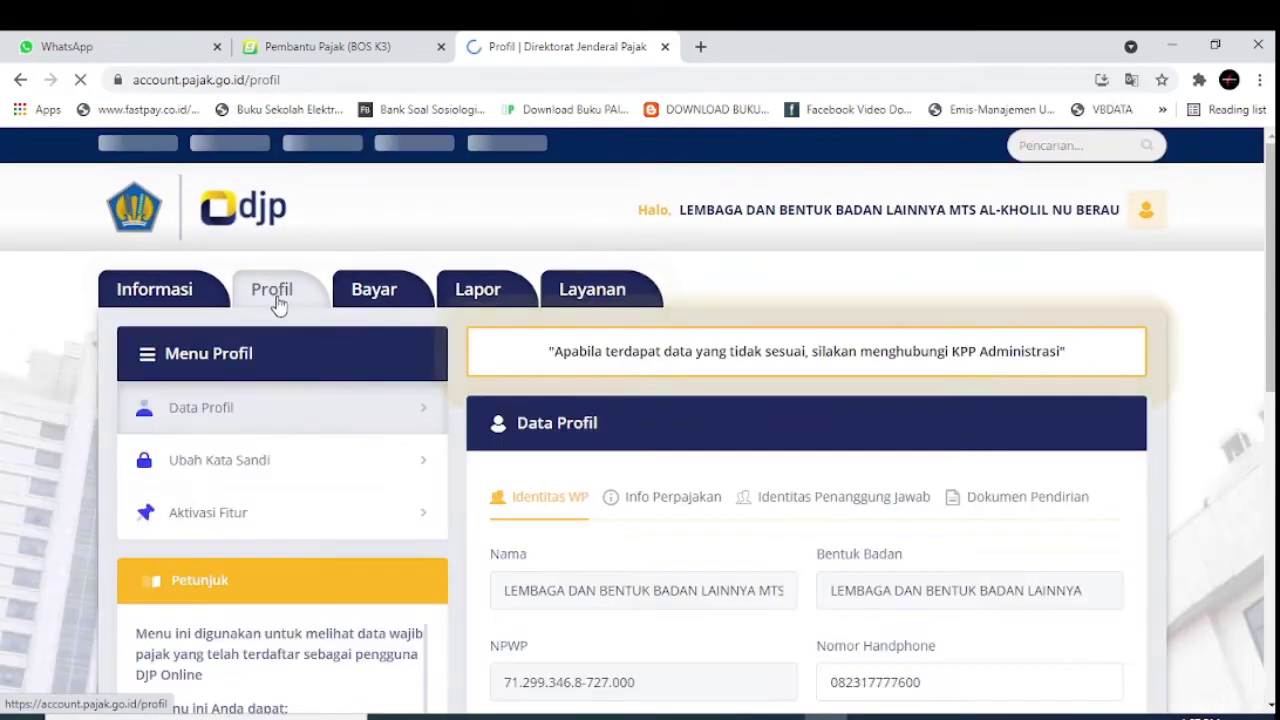
{"action": "scroll", "coordinate": [466, 474], "scroll_direction": "down", "scroll_amount": 1}
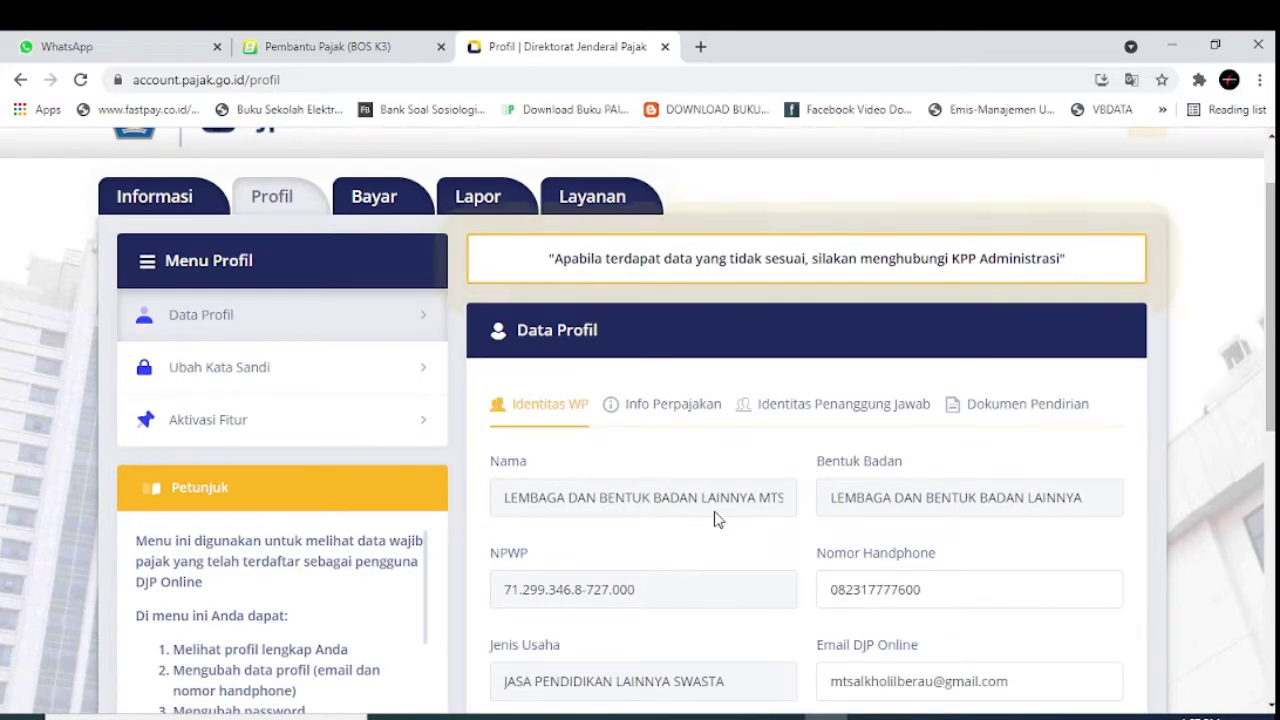
{"action": "scroll", "coordinate": [714, 520], "scroll_direction": "down", "scroll_amount": 2}
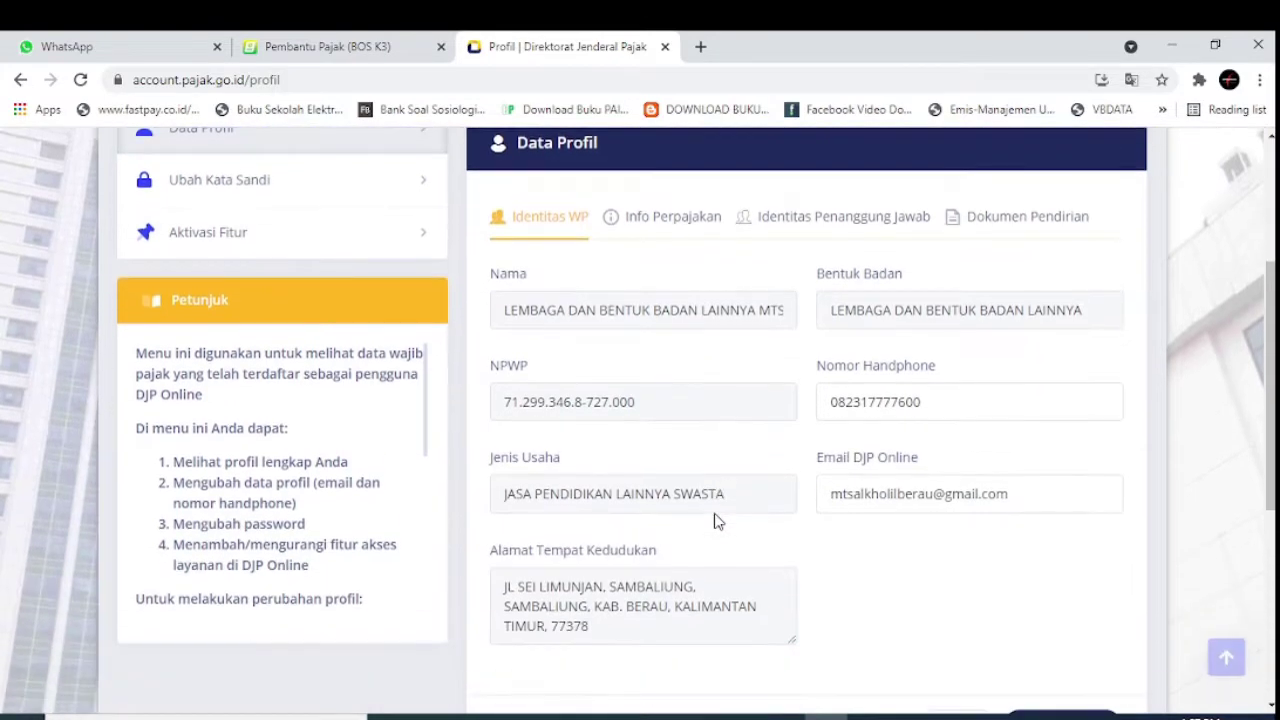
{"action": "scroll", "coordinate": [768, 544], "scroll_direction": "down", "scroll_amount": 1}
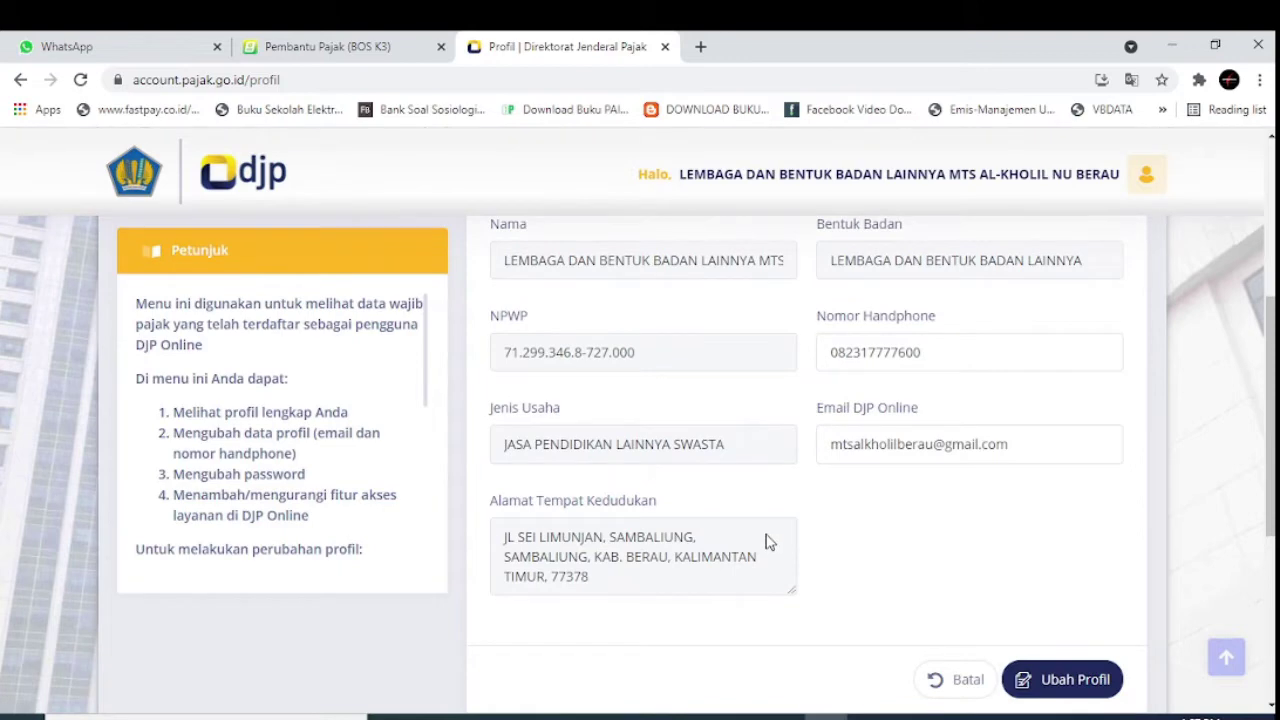
{"action": "scroll", "coordinate": [768, 542], "scroll_direction": "down", "scroll_amount": 2}
{"action": "scroll", "coordinate": [768, 542], "scroll_direction": "up", "scroll_amount": 3}
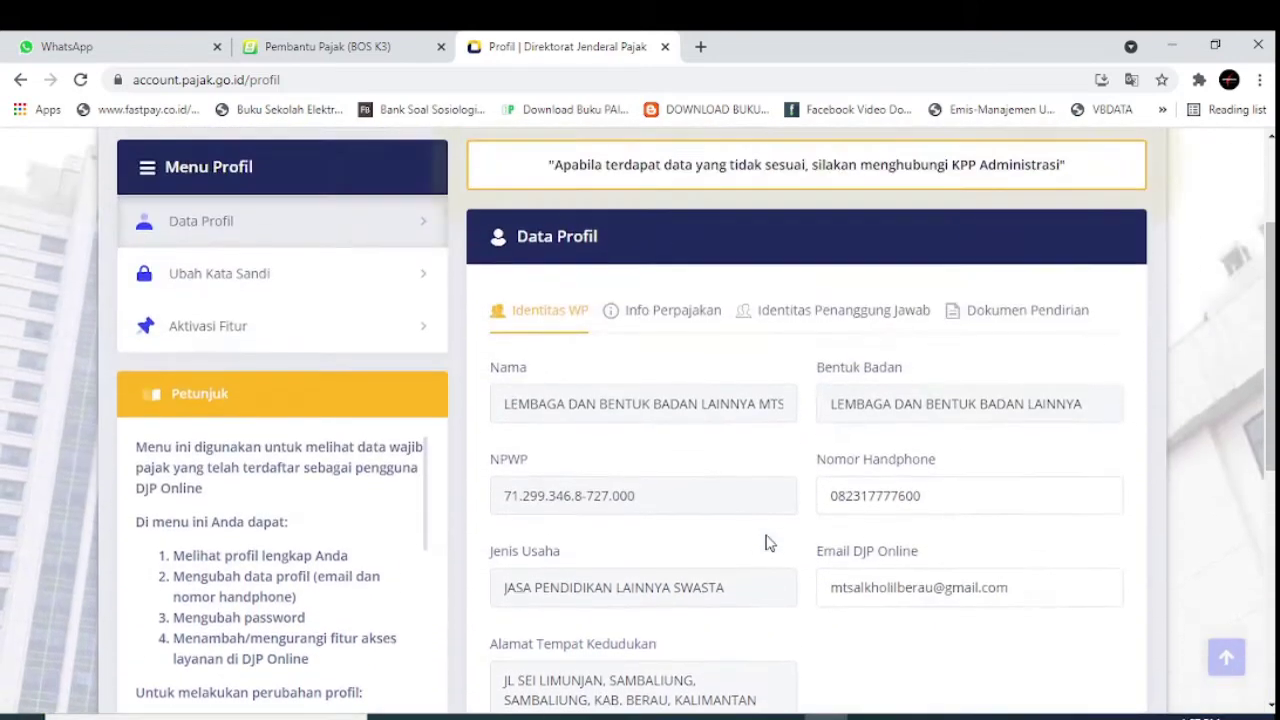
{"action": "scroll", "coordinate": [766, 540], "scroll_direction": "up", "scroll_amount": 1}
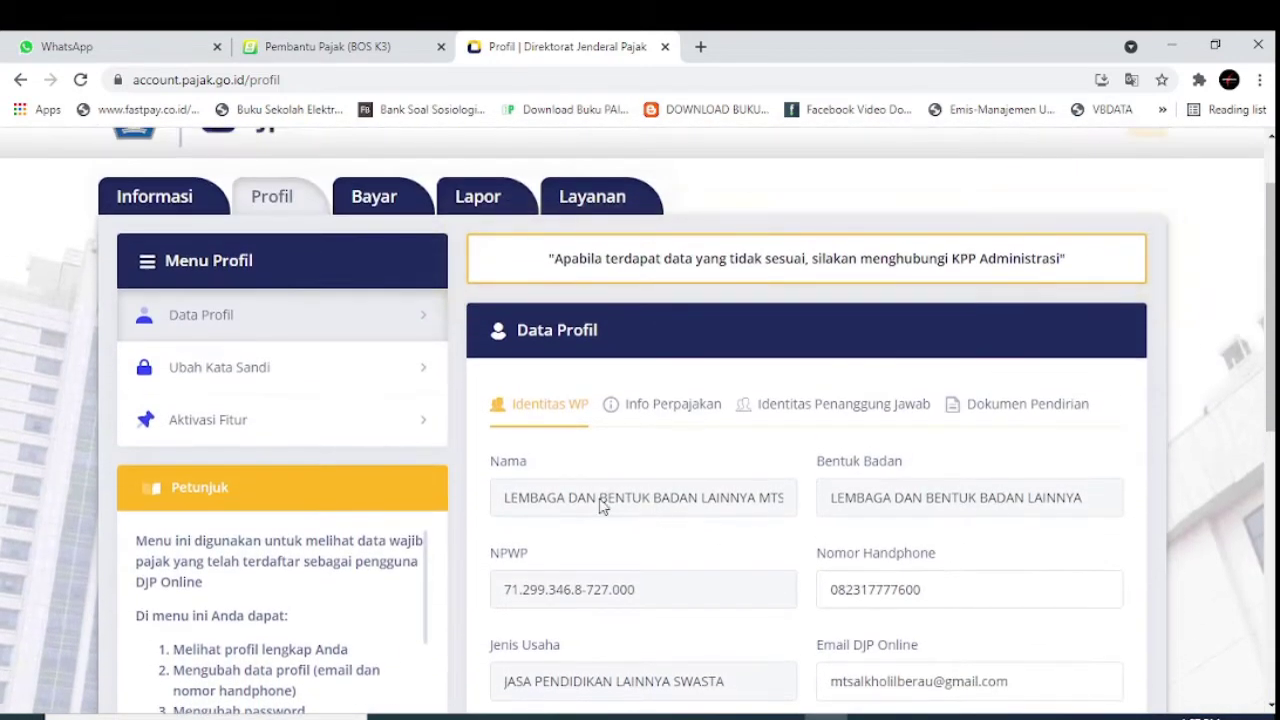
Try to open e-Billing from the Bayar section and reload its page.
{"action": "left_click", "coordinate": [371, 203]}
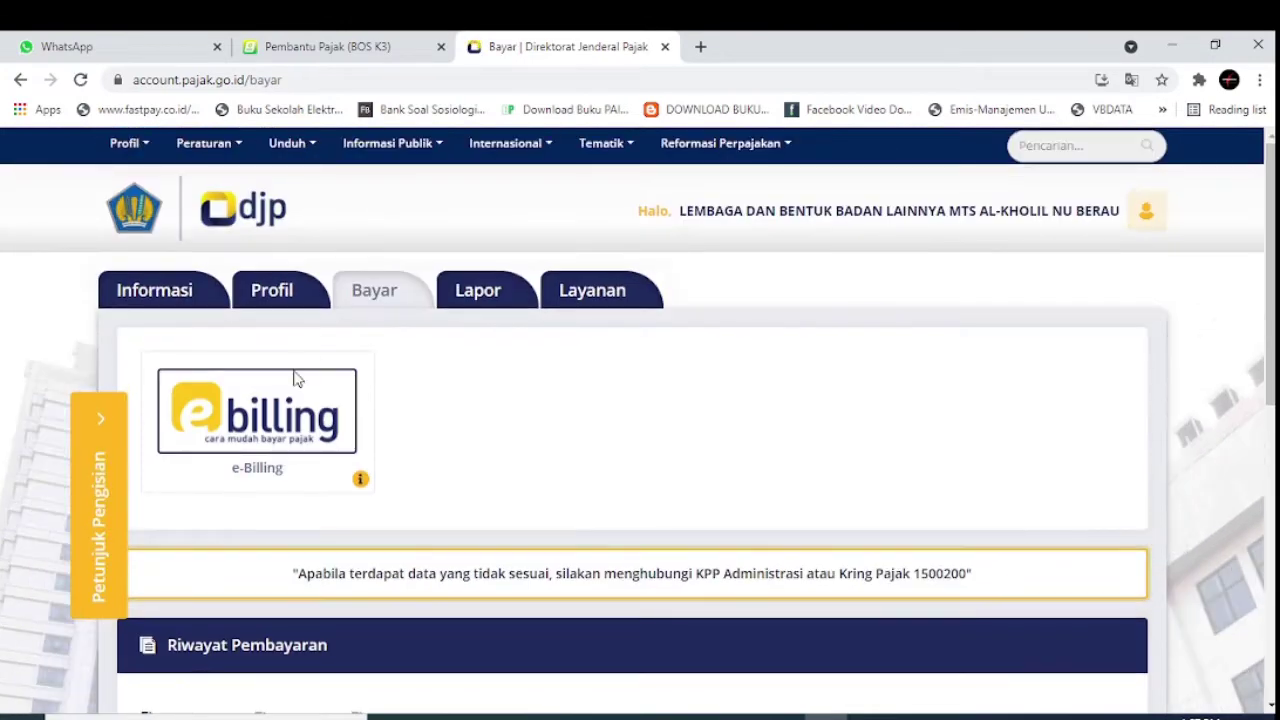
{"action": "left_click", "coordinate": [279, 420]}
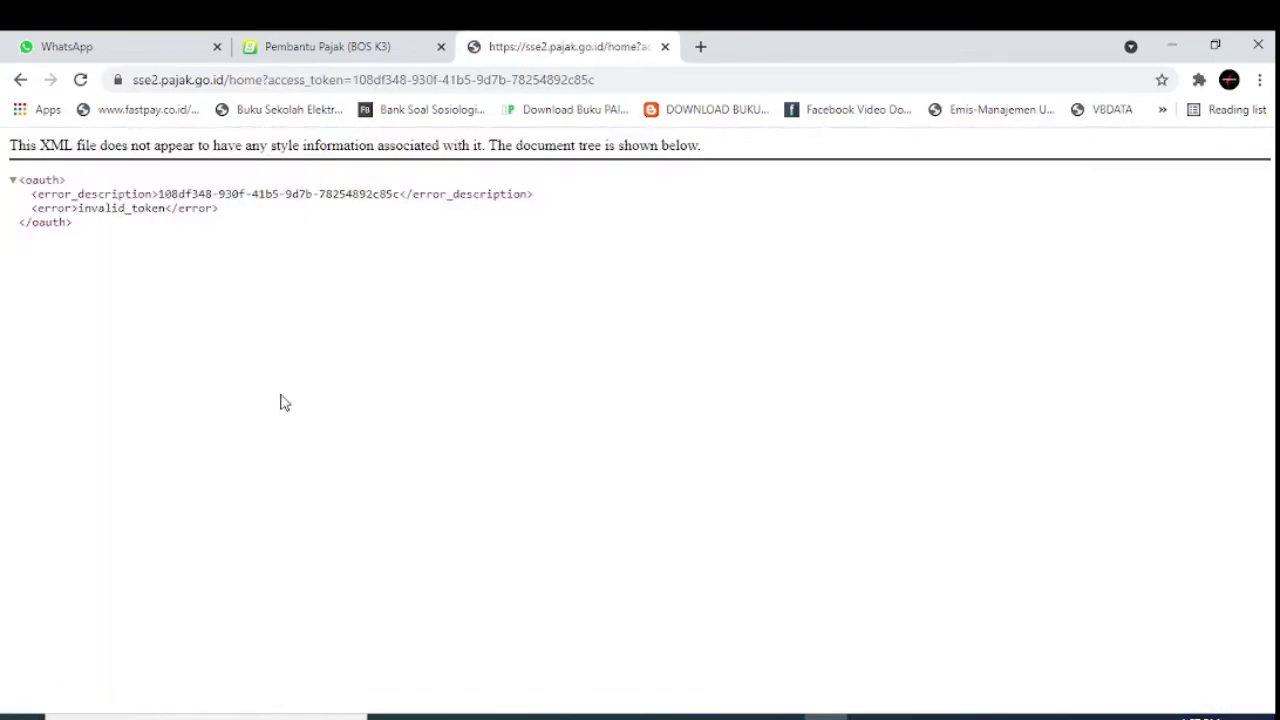
{"action": "key", "text": "F5"}
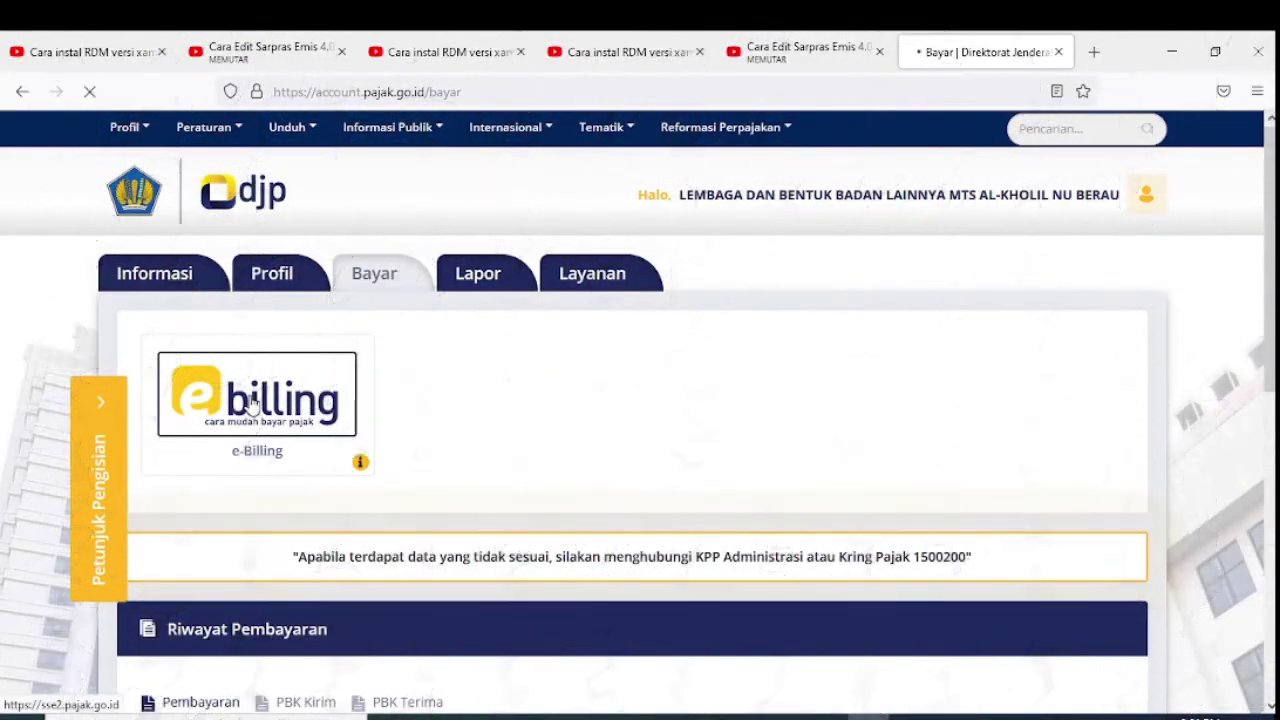
Open e-Billing from the Bayar page in Firefox and set Jenis Pajak to 411211-PPN Dalam Negeri.
{"action": "left_click", "coordinate": [252, 402]}
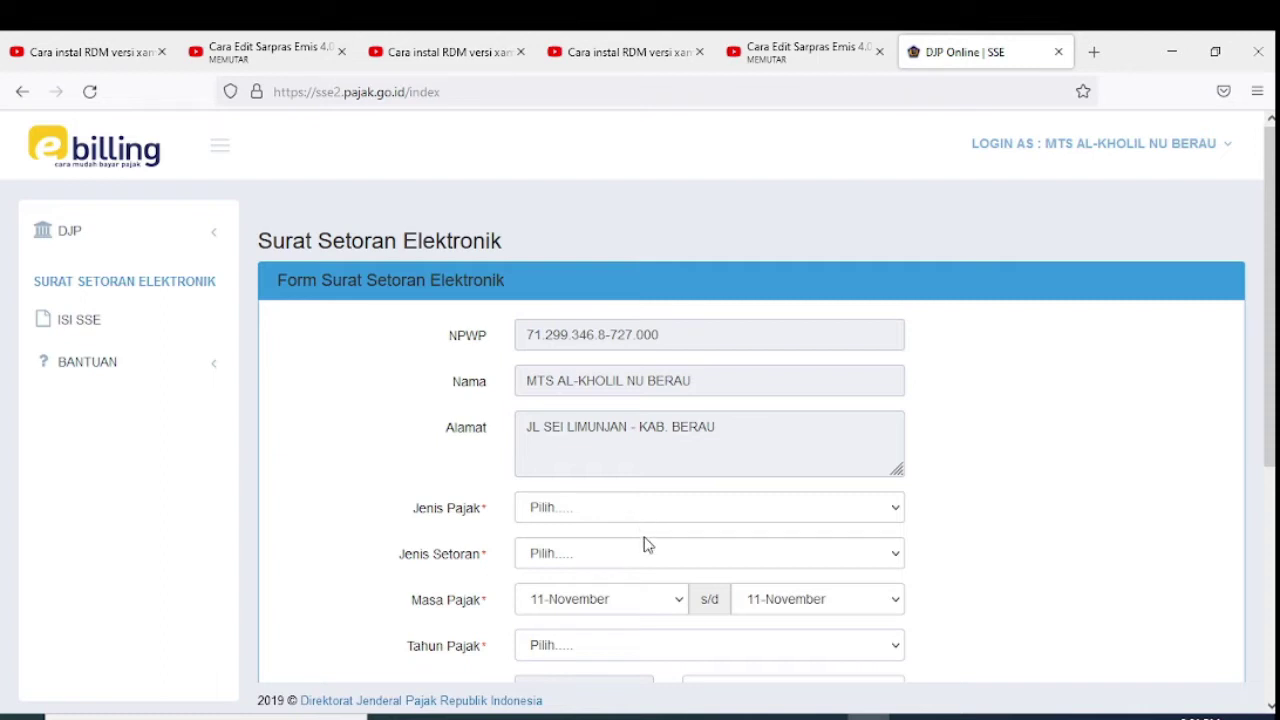
{"action": "scroll", "coordinate": [655, 514], "scroll_direction": "down", "scroll_amount": 2}
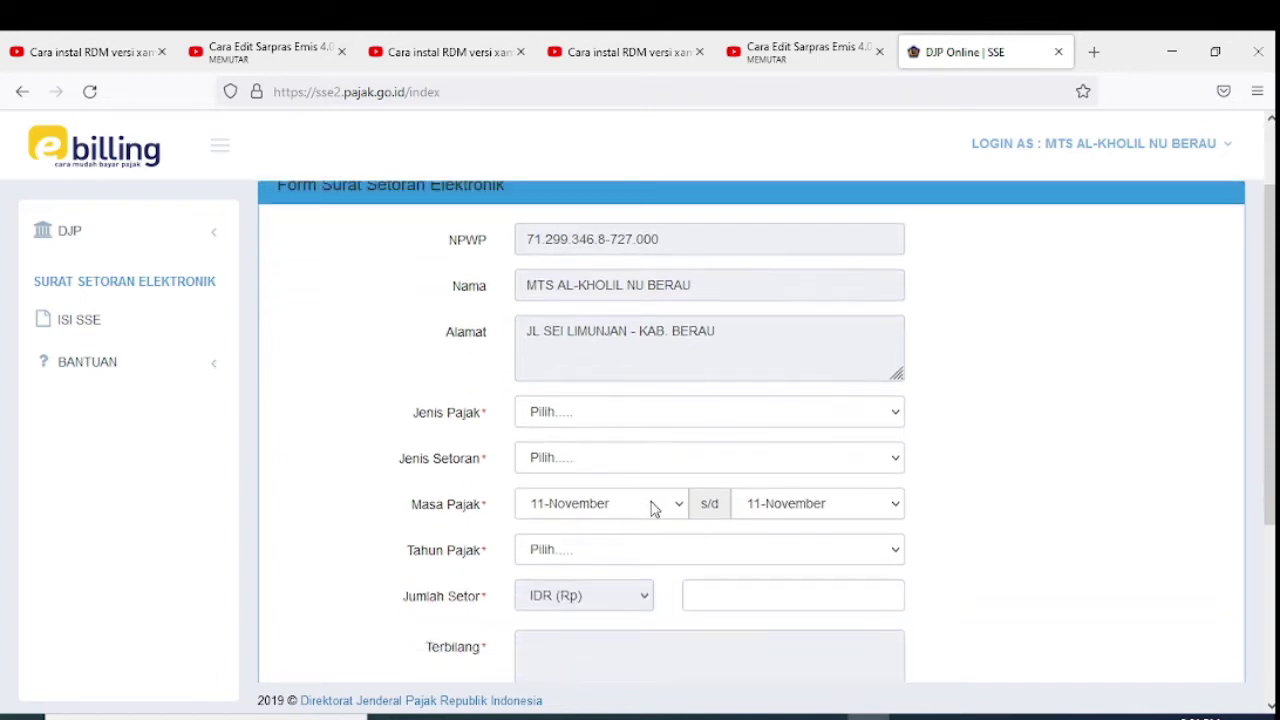
{"action": "left_click", "coordinate": [642, 419]}
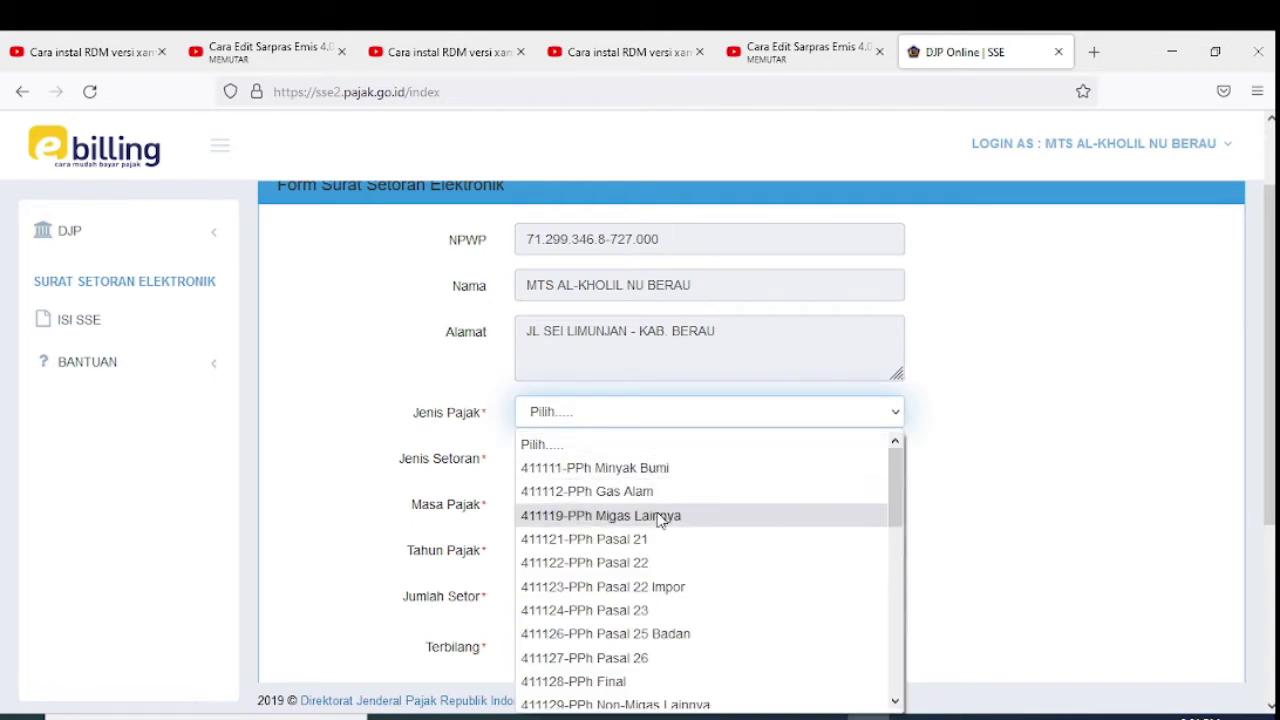
{"action": "scroll", "coordinate": [660, 520], "scroll_direction": "down", "scroll_amount": 5}
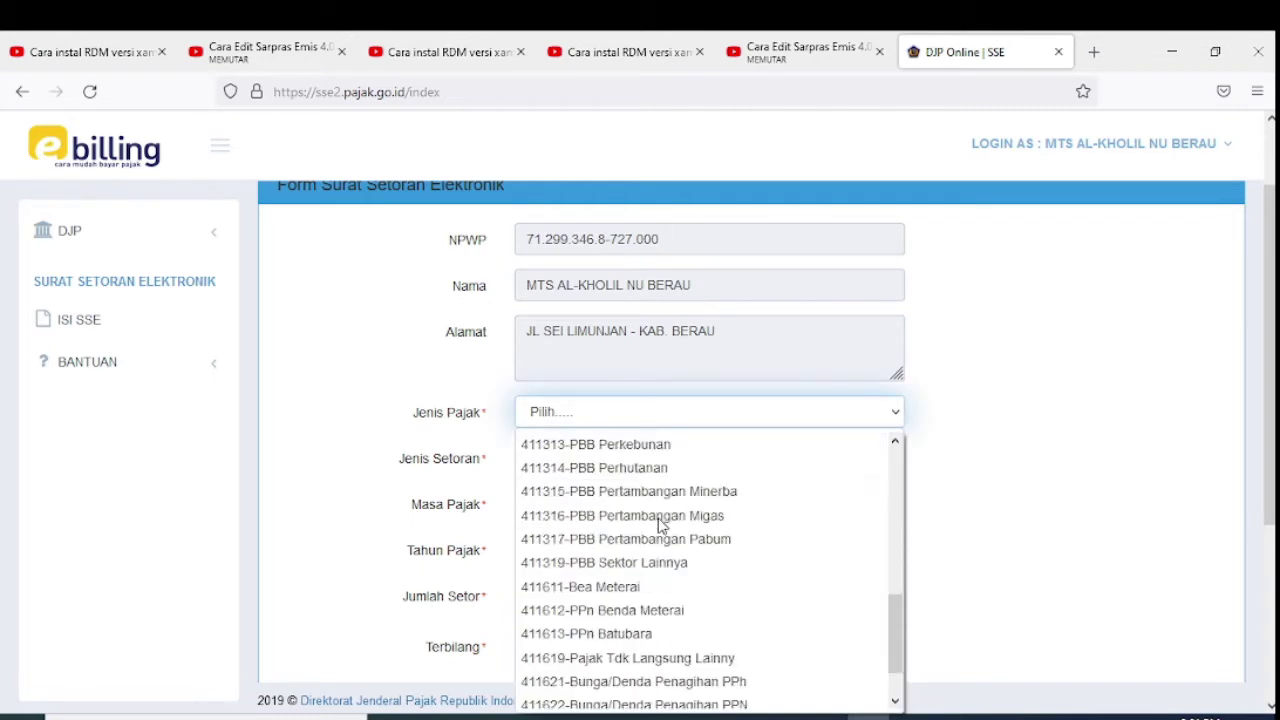
{"action": "scroll", "coordinate": [660, 525], "scroll_direction": "up", "scroll_amount": 10}
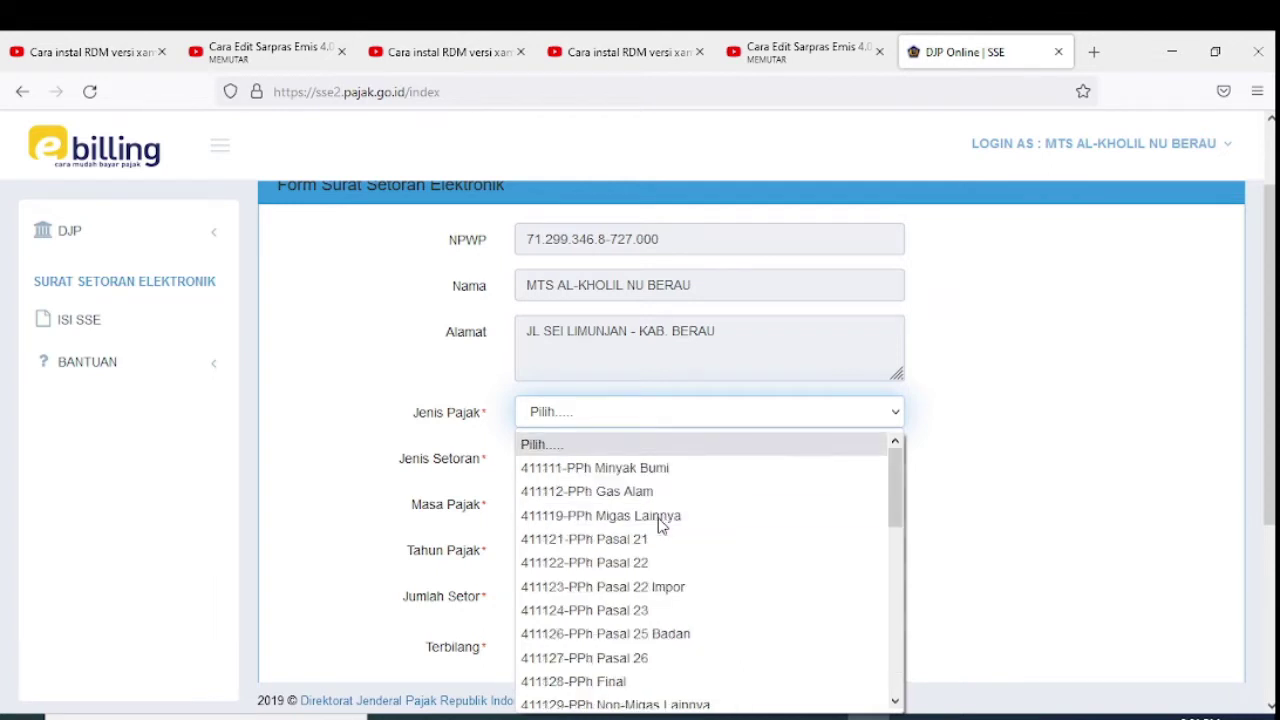
{"action": "scroll", "coordinate": [660, 527], "scroll_direction": "down", "scroll_amount": 4}
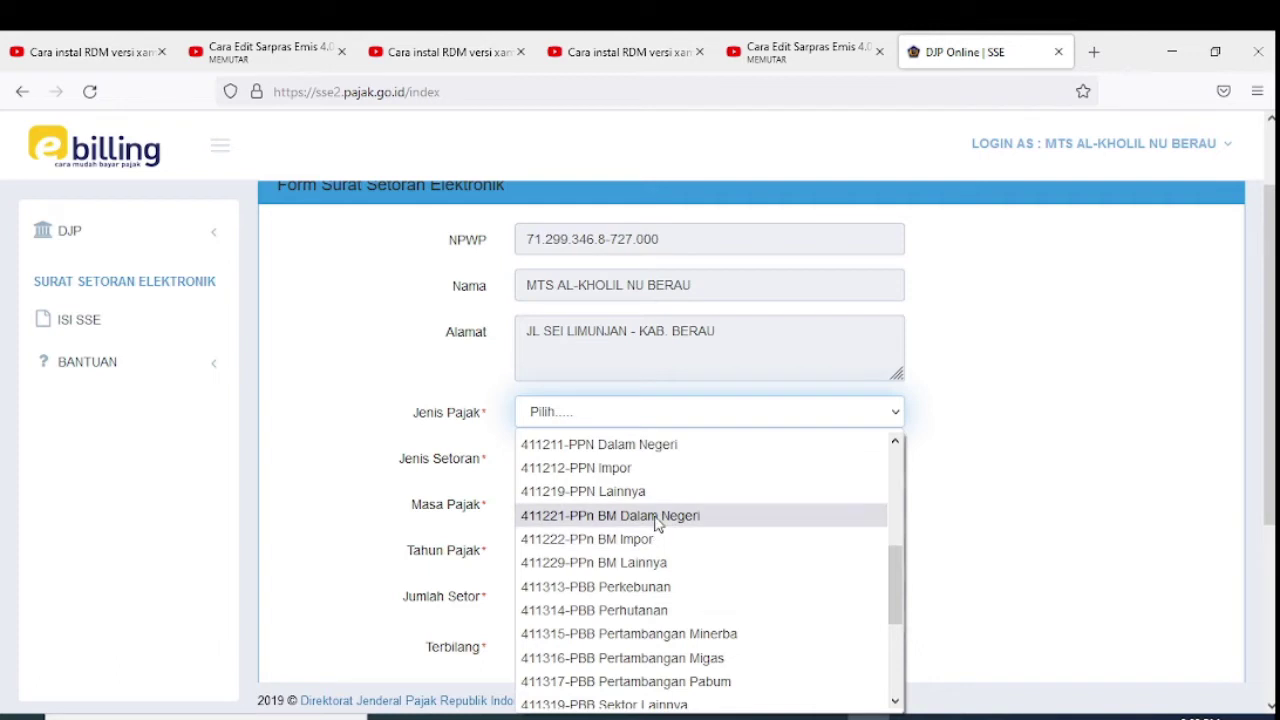
{"action": "left_click", "coordinate": [631, 447]}
Set Jenis Setoran to 100-Masa and Tahun Pajak to 2021 in the electronic deposit form.
{"action": "left_click", "coordinate": [630, 459]}
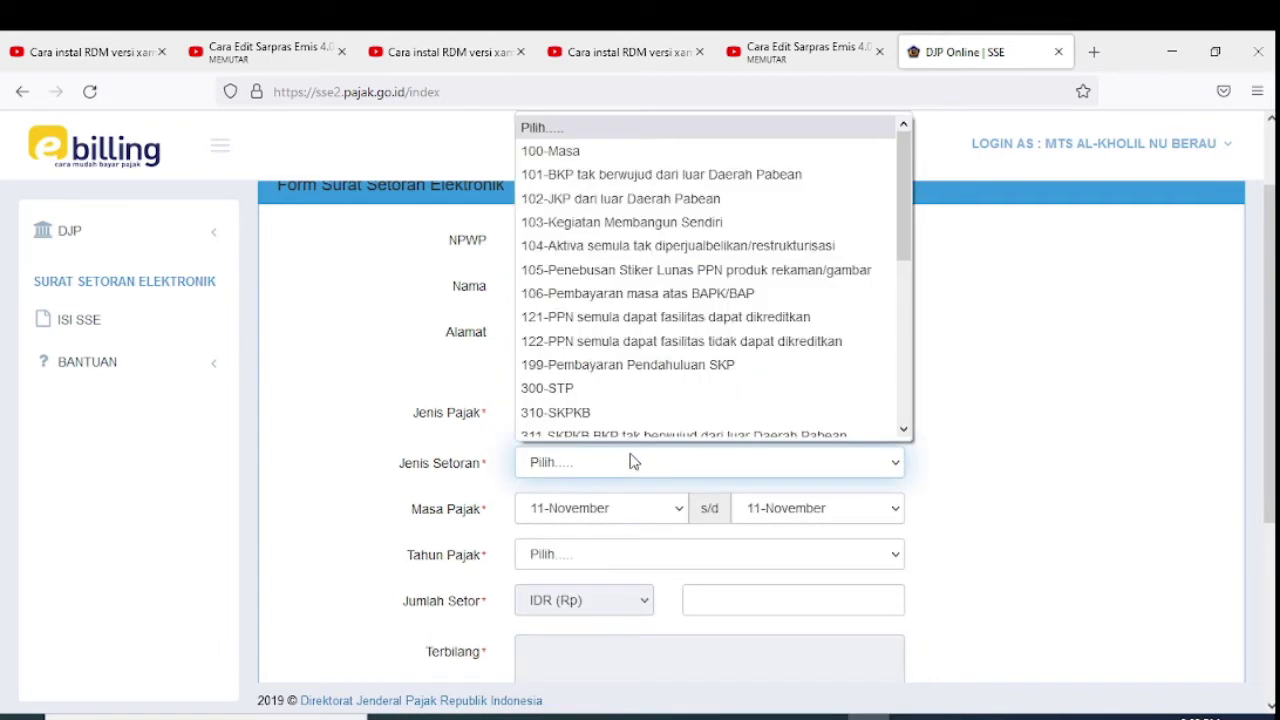
{"action": "left_click", "coordinate": [580, 152]}
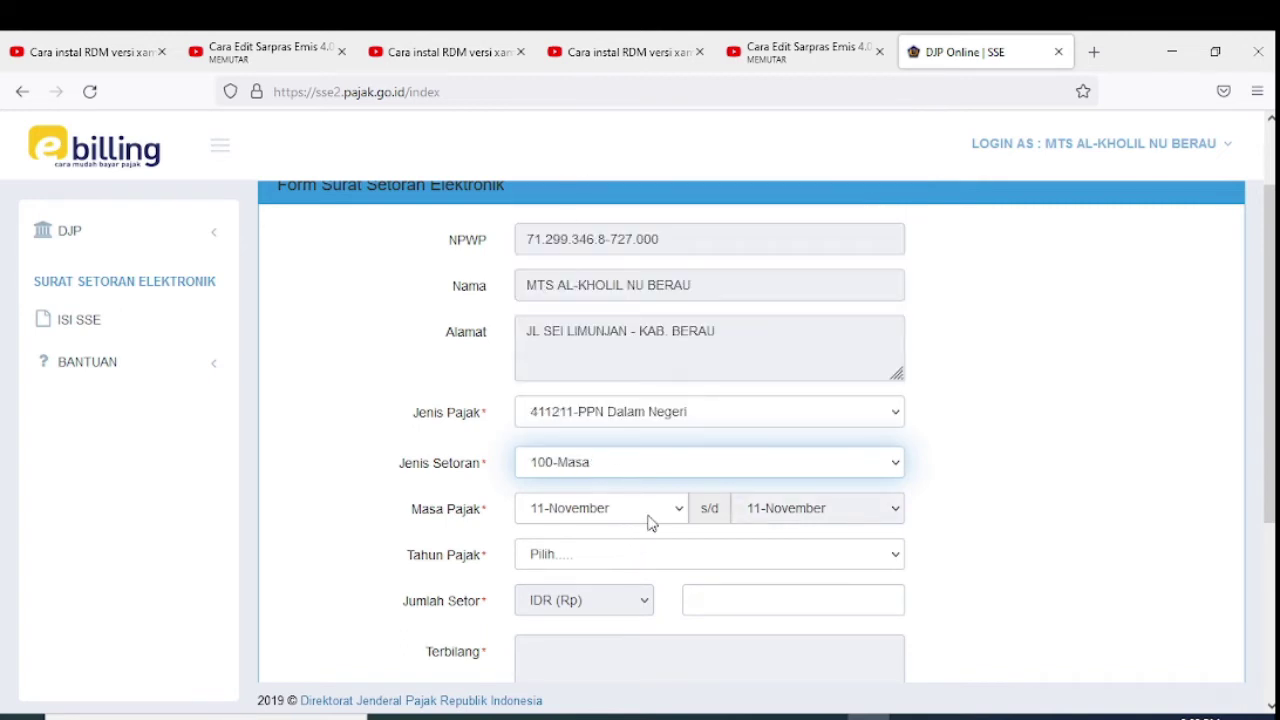
{"action": "scroll", "coordinate": [566, 517], "scroll_direction": "down", "scroll_amount": 2}
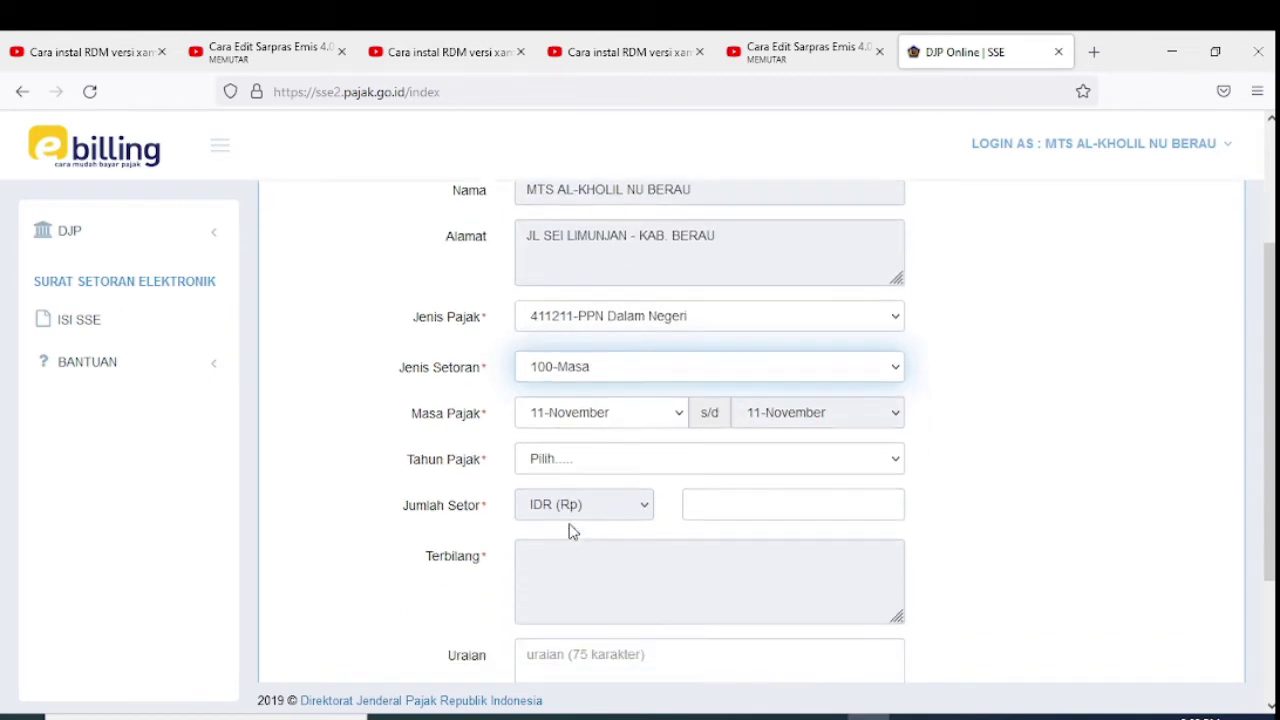
{"action": "left_click", "coordinate": [587, 462]}
{"action": "left_click", "coordinate": [565, 170]}
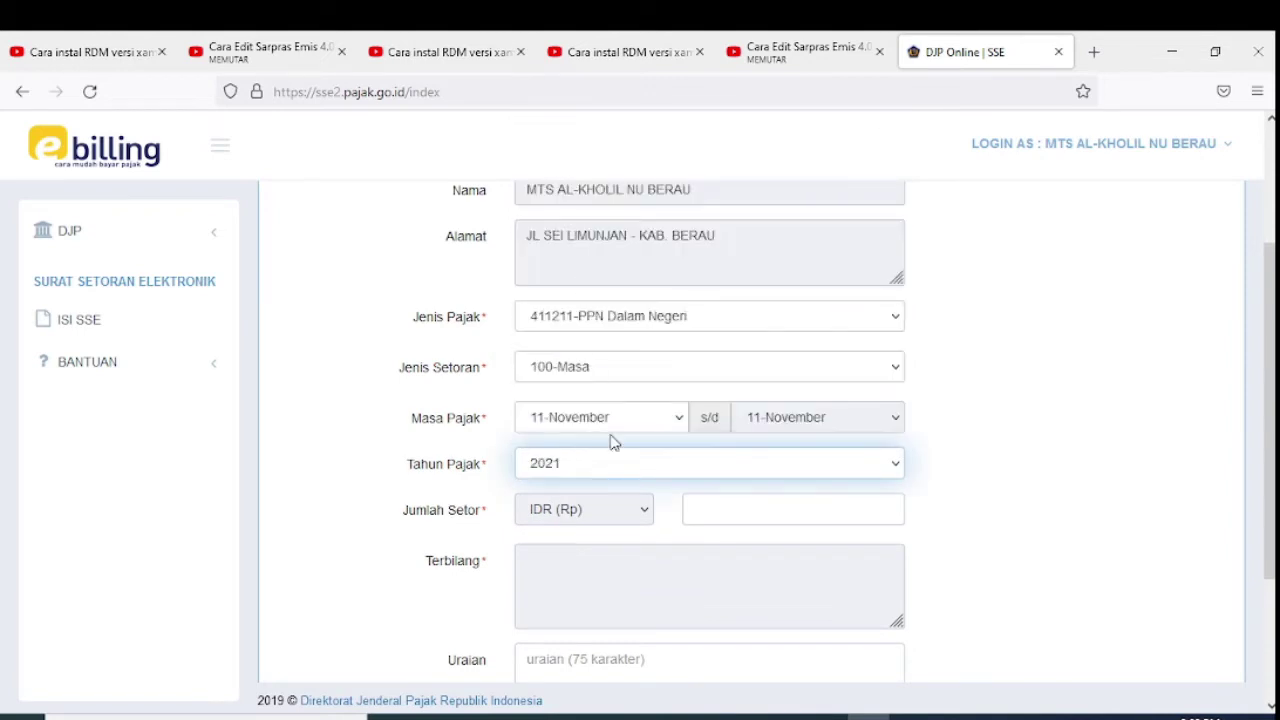
Check the printer's PPN amount in the ERKAM Pembantu Pajak report in Chrome and enter 288.000 as Jumlah Setor in e-Billing.
{"action": "left_click", "coordinate": [750, 509]}
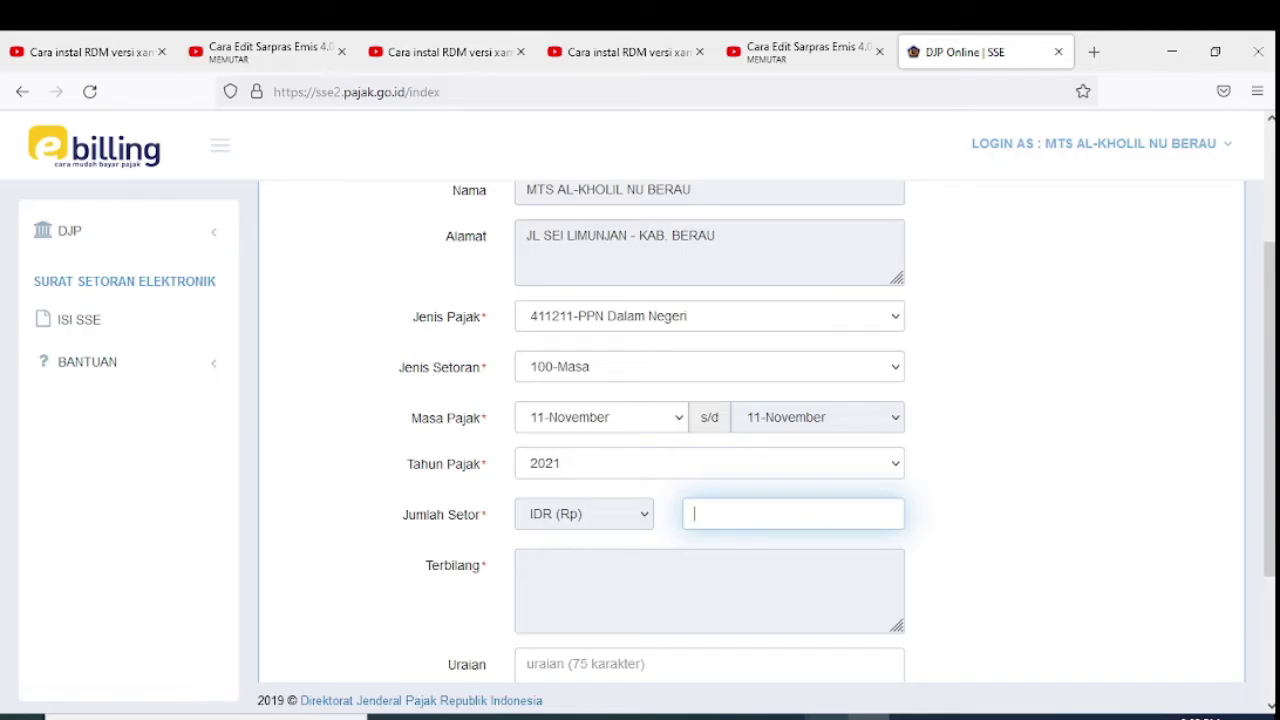
{"action": "left_click", "coordinate": [826, 716]}
{"action": "left_click", "coordinate": [330, 46]}
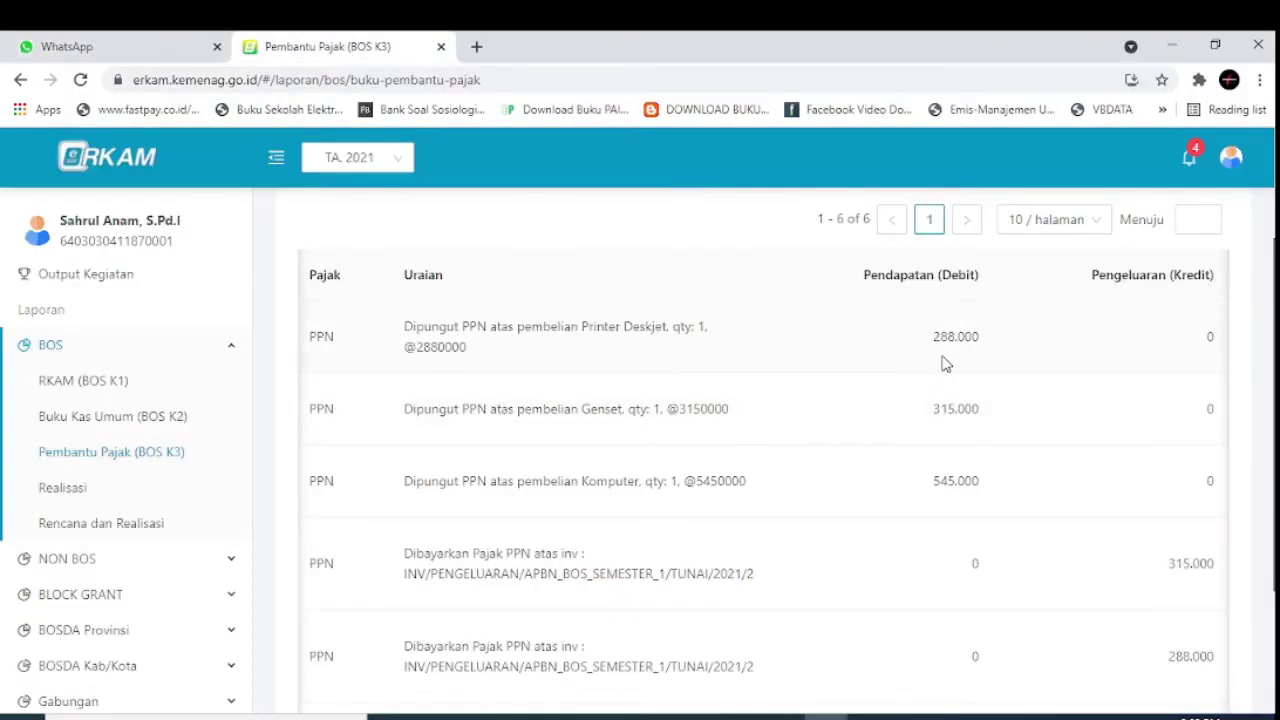
{"action": "left_click", "coordinate": [868, 717]}
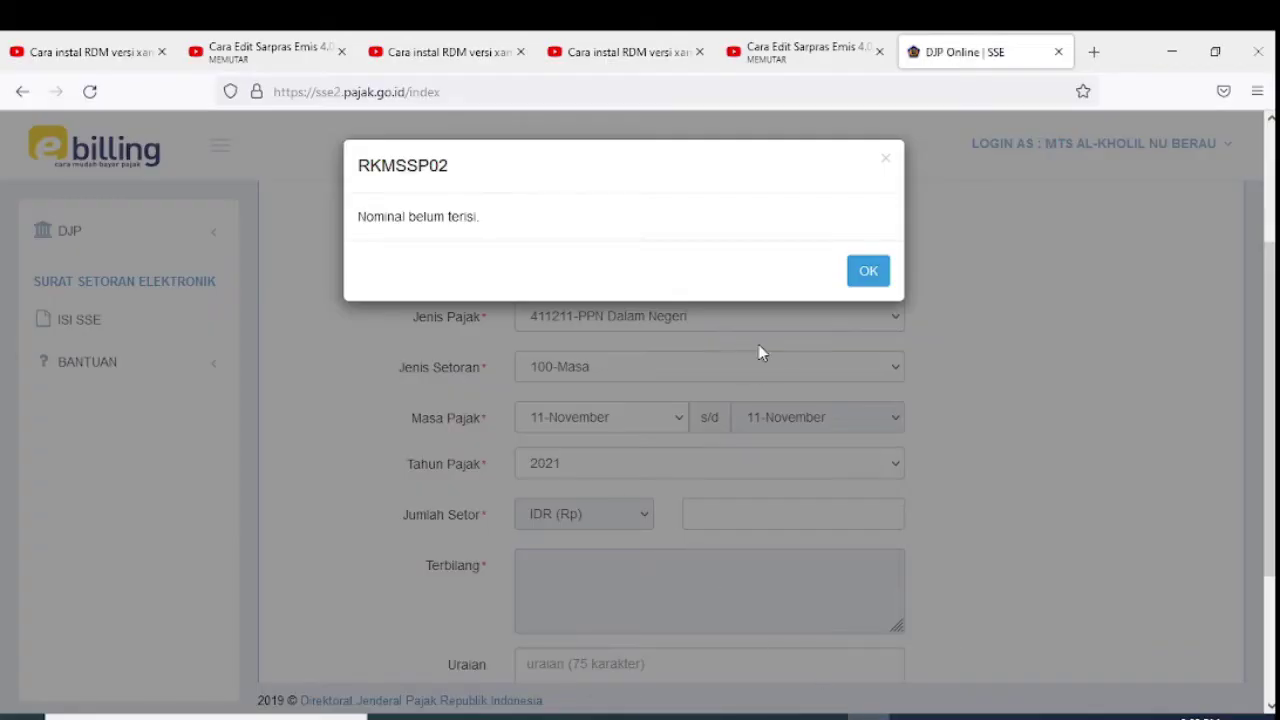
{"action": "left_click", "coordinate": [877, 282]}
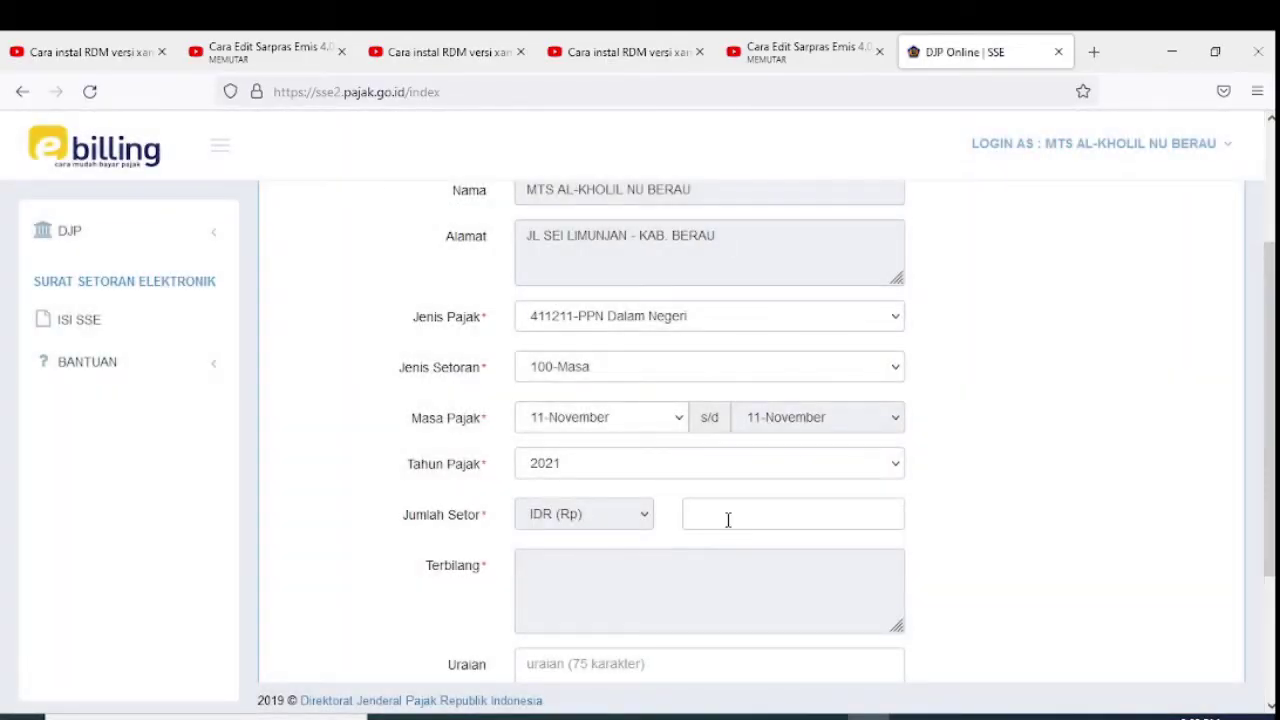
{"action": "left_click", "coordinate": [728, 519]}
{"action": "type", "text": "288.000"}
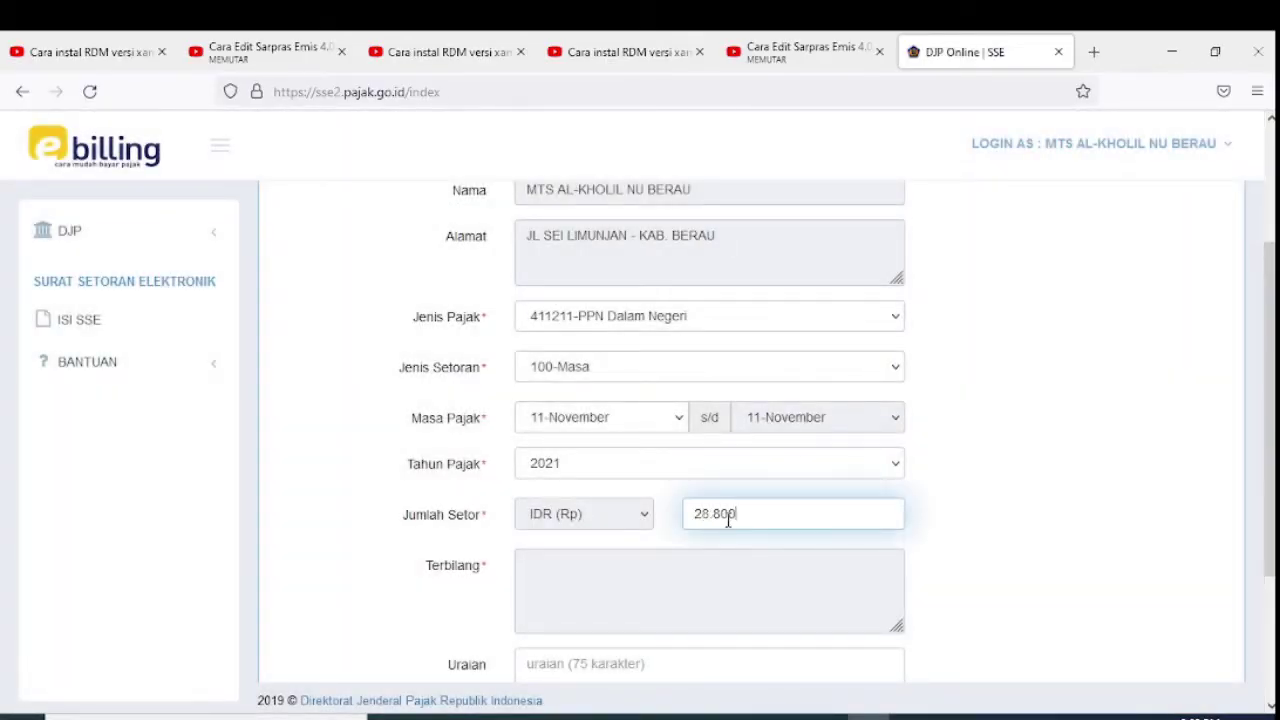
Fill in the Uraian description with "Pajak Pembelian Printer".
{"action": "scroll", "coordinate": [727, 520], "scroll_direction": "down", "scroll_amount": 2}
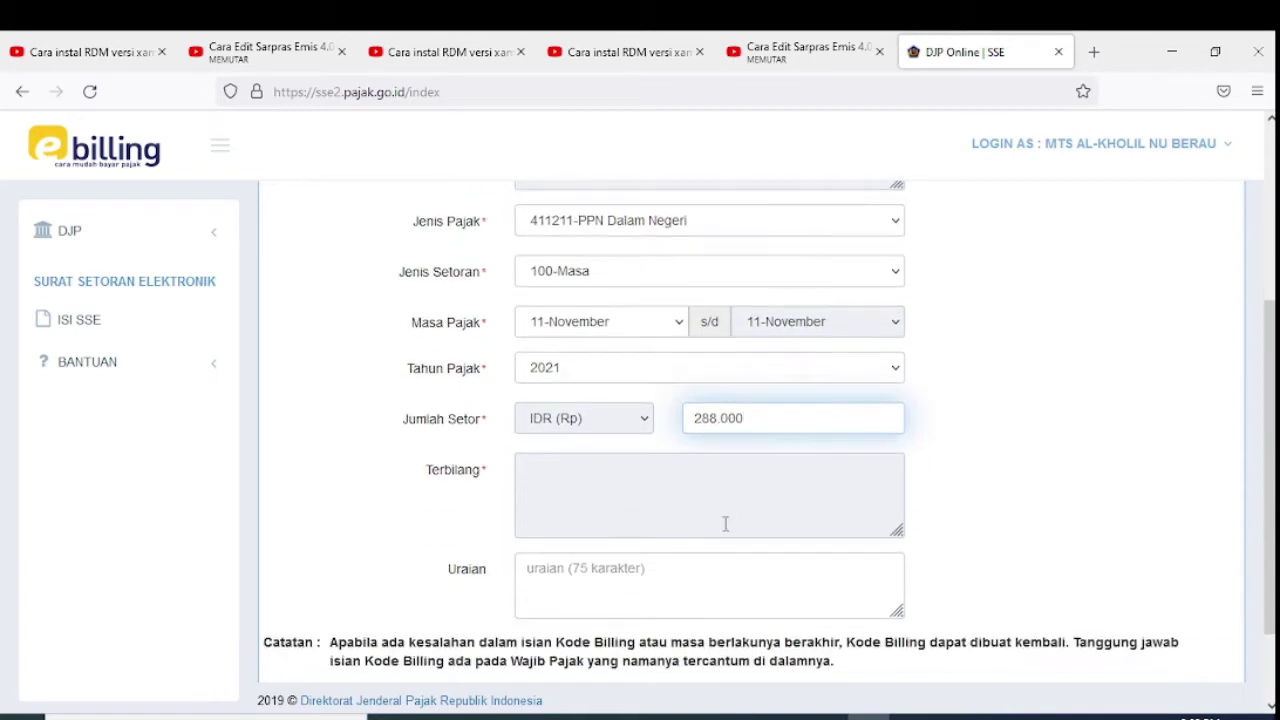
{"action": "left_click", "coordinate": [660, 578]}
{"action": "type", "text": "Pajak Pembelian Printer"}
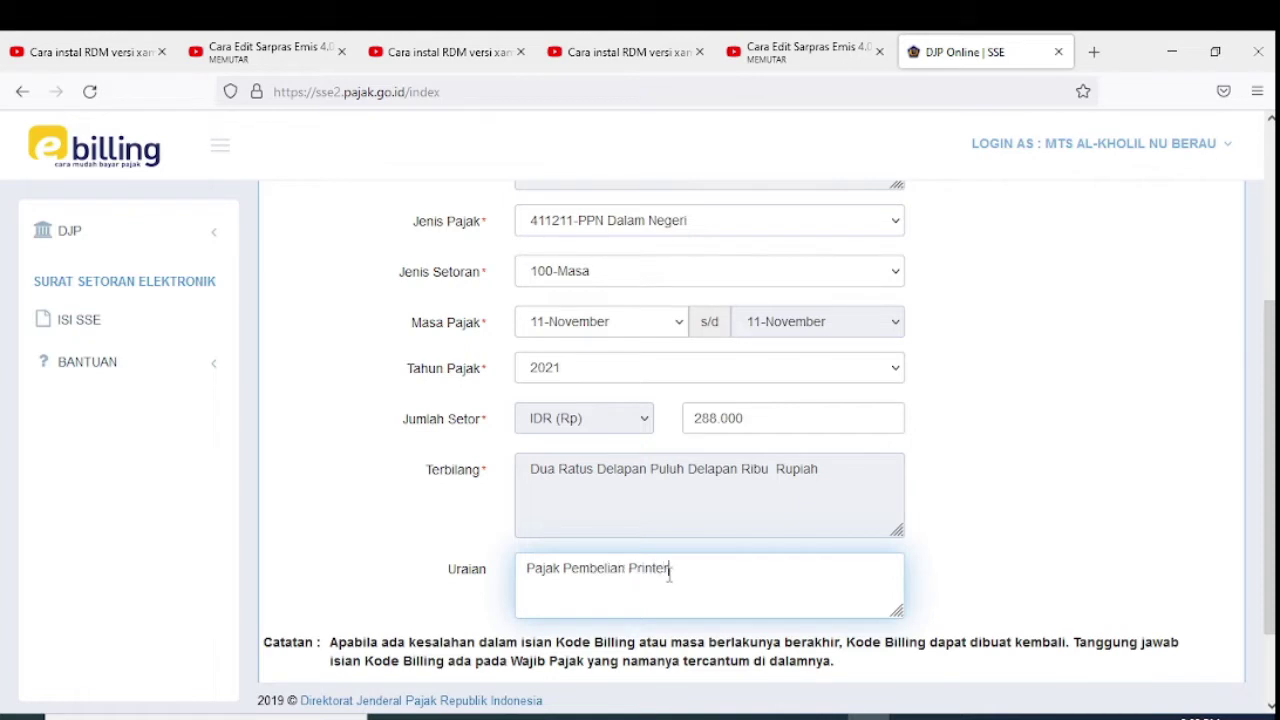
Request the billing code, fill in the security code from the image and submit it.
{"action": "scroll", "coordinate": [826, 431], "scroll_direction": "down", "scroll_amount": 2}
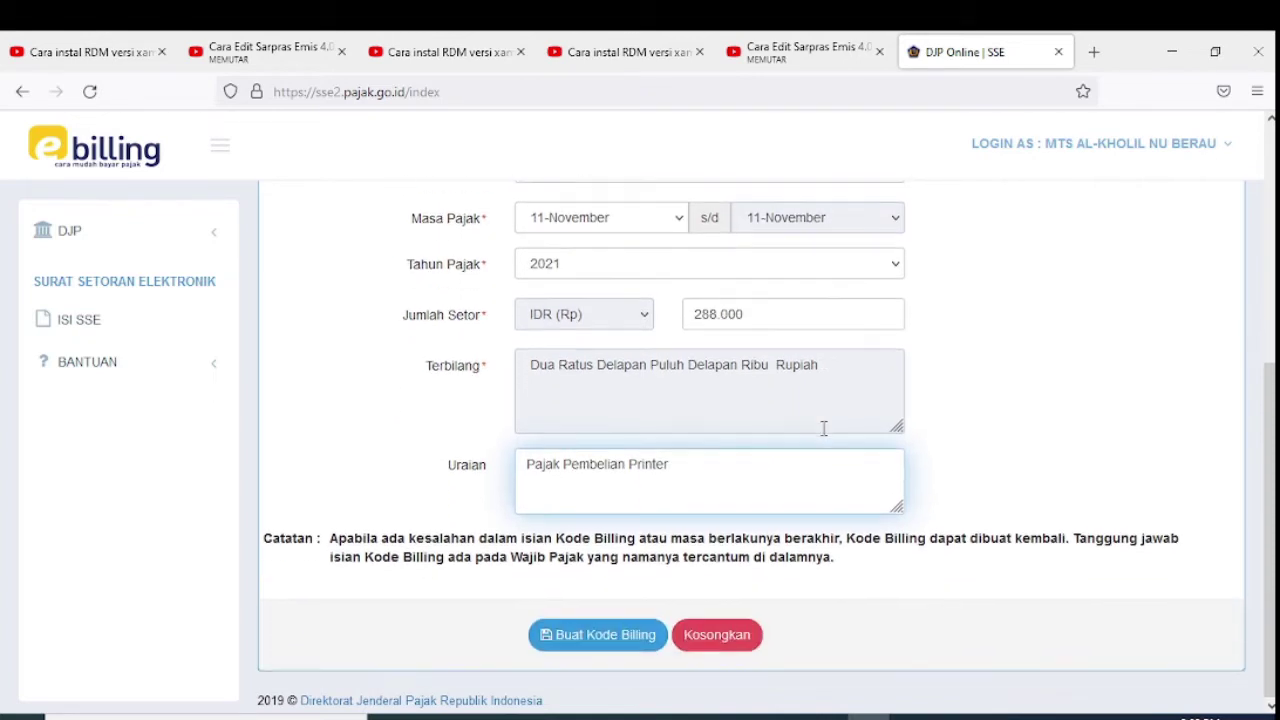
{"action": "left_click", "coordinate": [588, 642]}
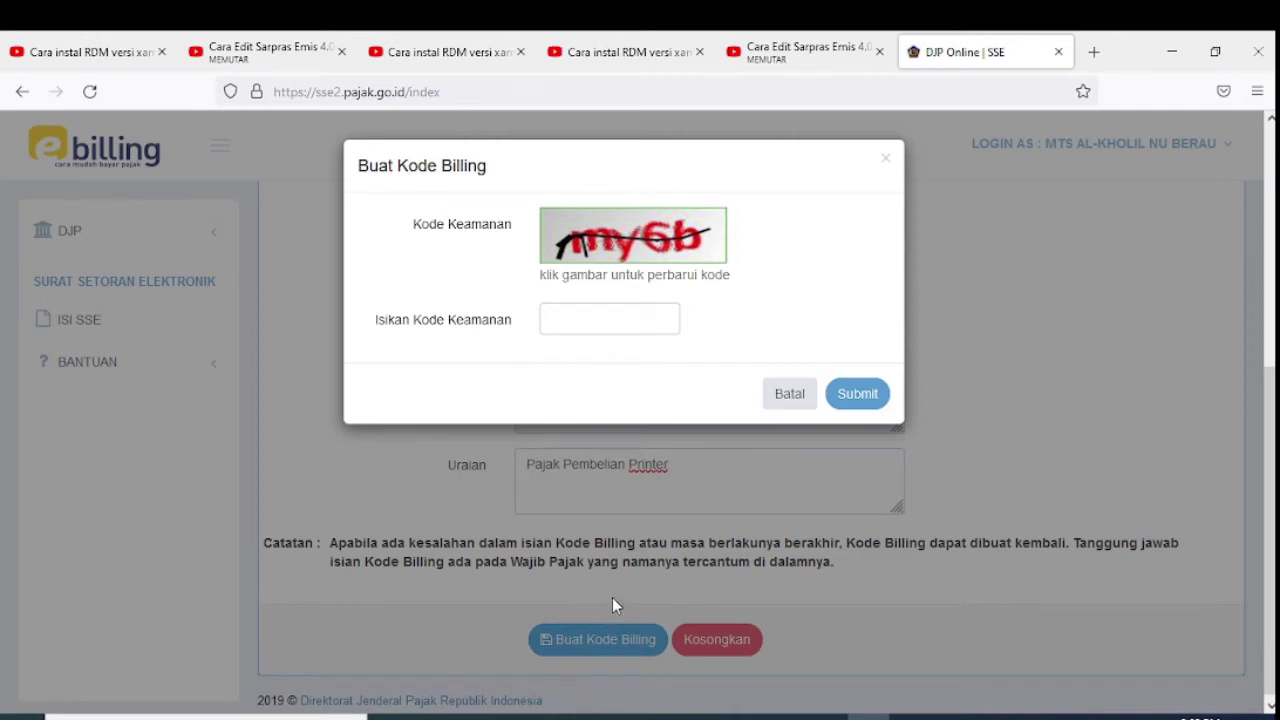
{"action": "left_click", "coordinate": [581, 313]}
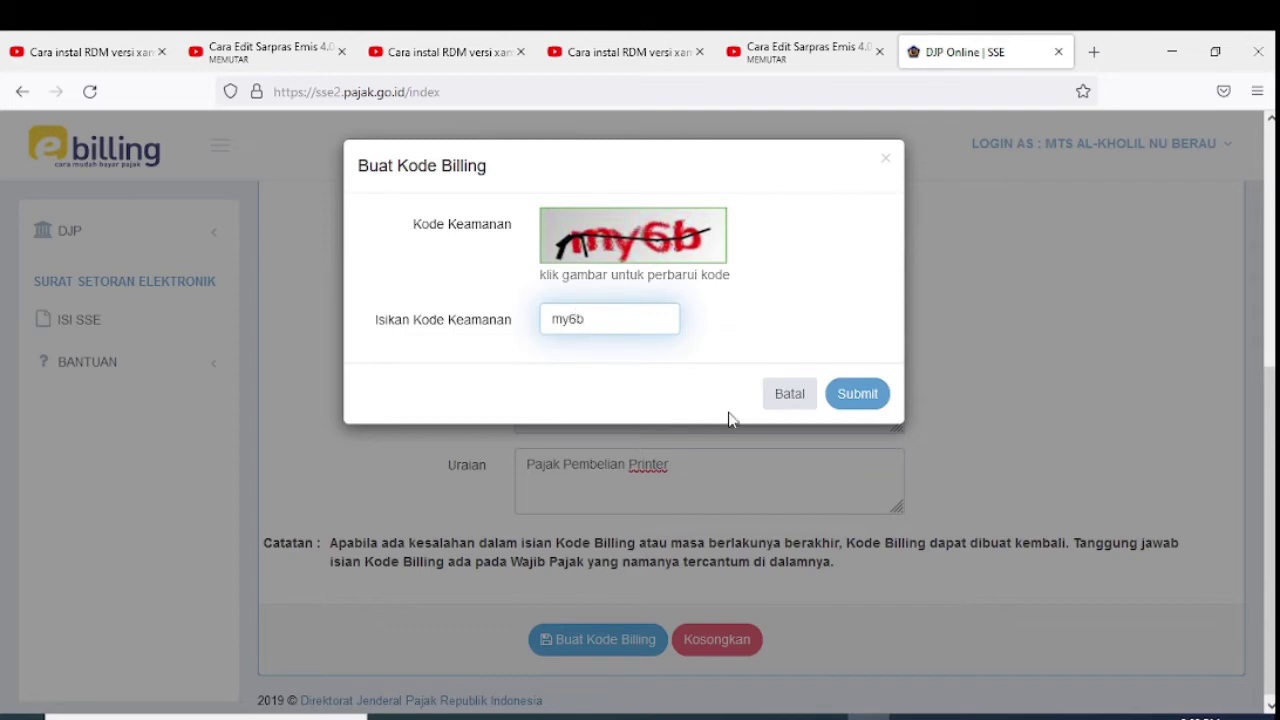
{"action": "left_click", "coordinate": [860, 400]}
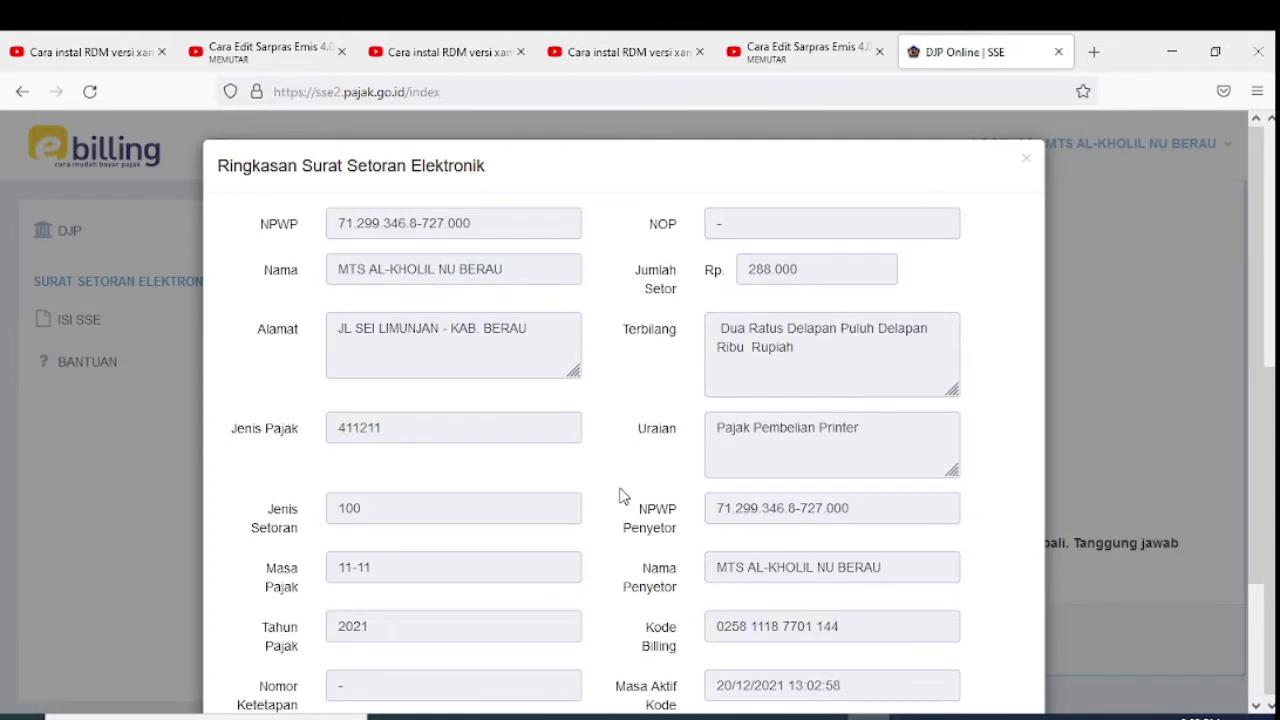
Review the Ringkasan Surat Setoran Elektronik summary and download the billing code slip.
{"action": "scroll", "coordinate": [620, 495], "scroll_direction": "down", "scroll_amount": 3}
{"action": "scroll", "coordinate": [620, 495], "scroll_direction": "up", "scroll_amount": 2}
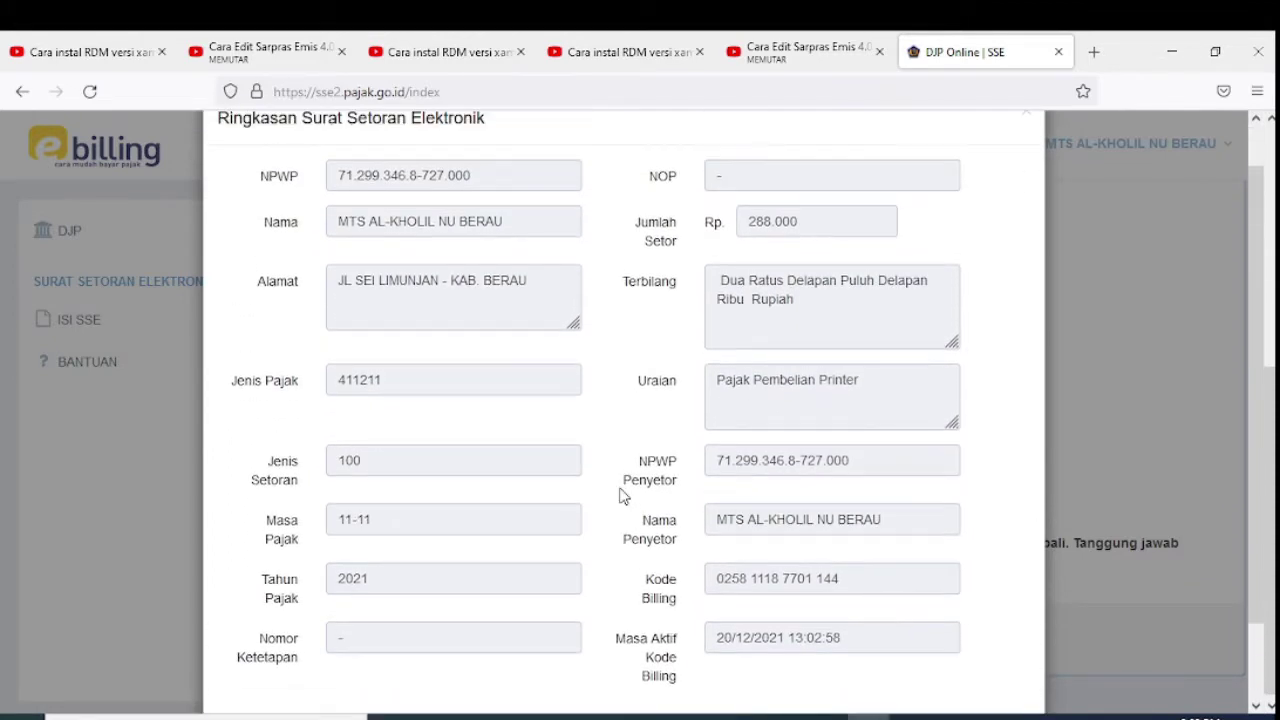
{"action": "scroll", "coordinate": [620, 495], "scroll_direction": "down", "scroll_amount": 2}
{"action": "left_click", "coordinate": [998, 655]}
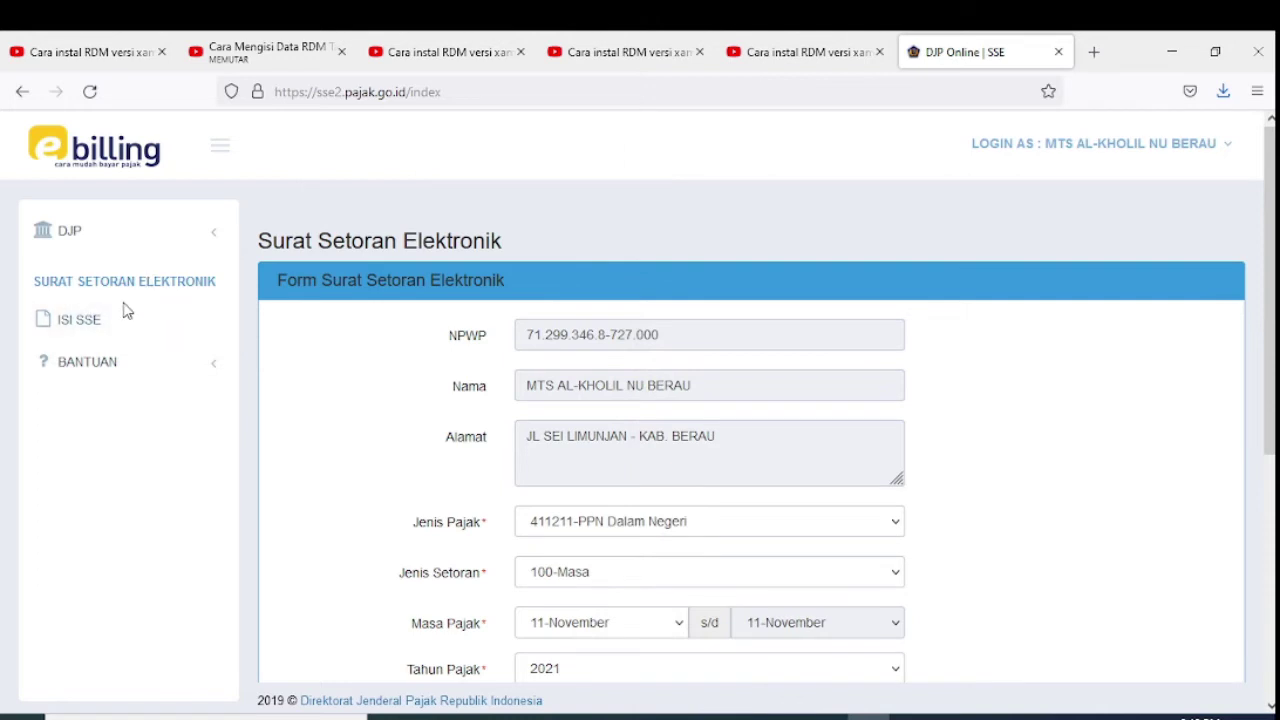
Open a new SSE form, log back in to DJP Online with the security code from the image, and save the login in the browser.
{"action": "left_click", "coordinate": [95, 324]}
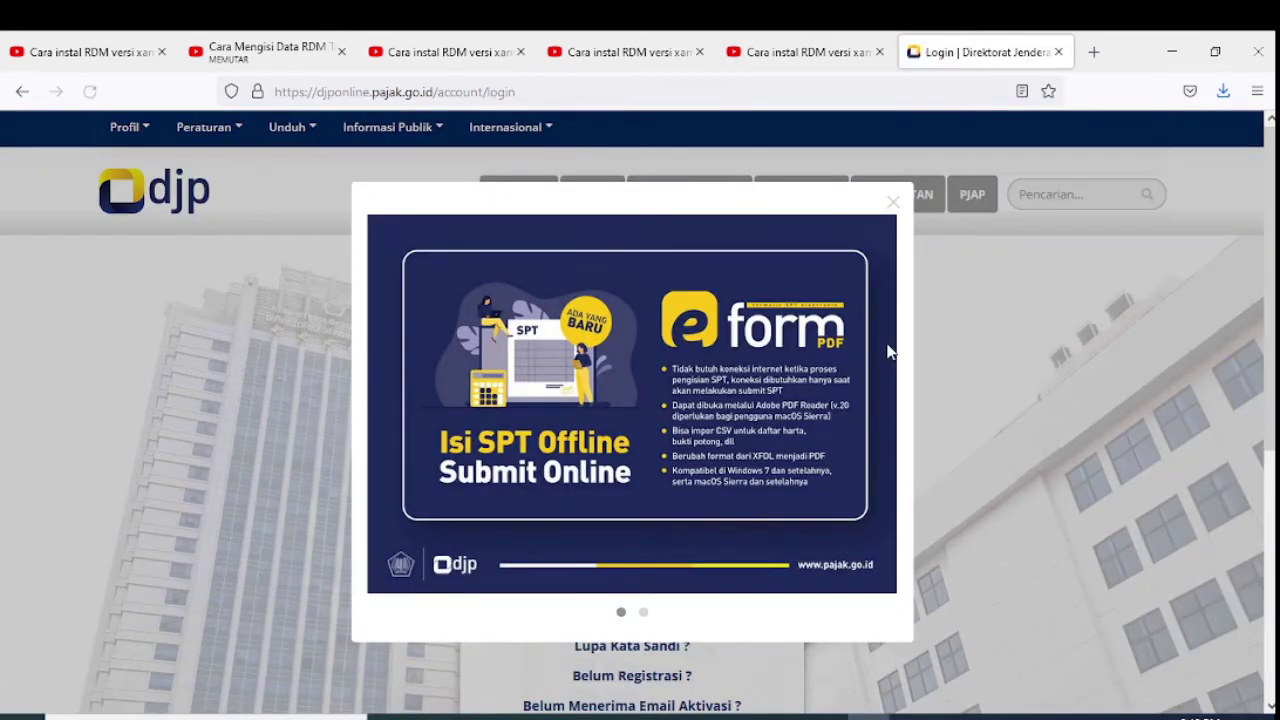
{"action": "left_click", "coordinate": [893, 205]}
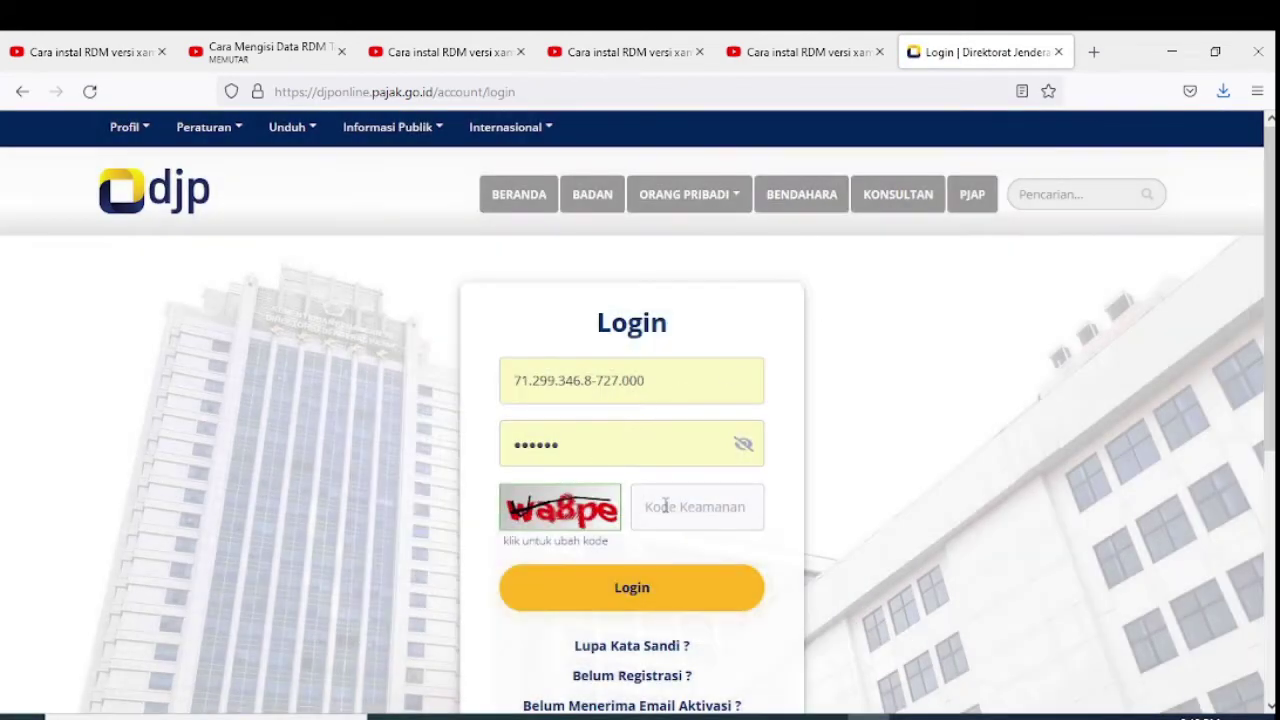
{"action": "left_click", "coordinate": [665, 506]}
{"action": "type", "text": "wa8pe"}
{"action": "left_click", "coordinate": [655, 588]}
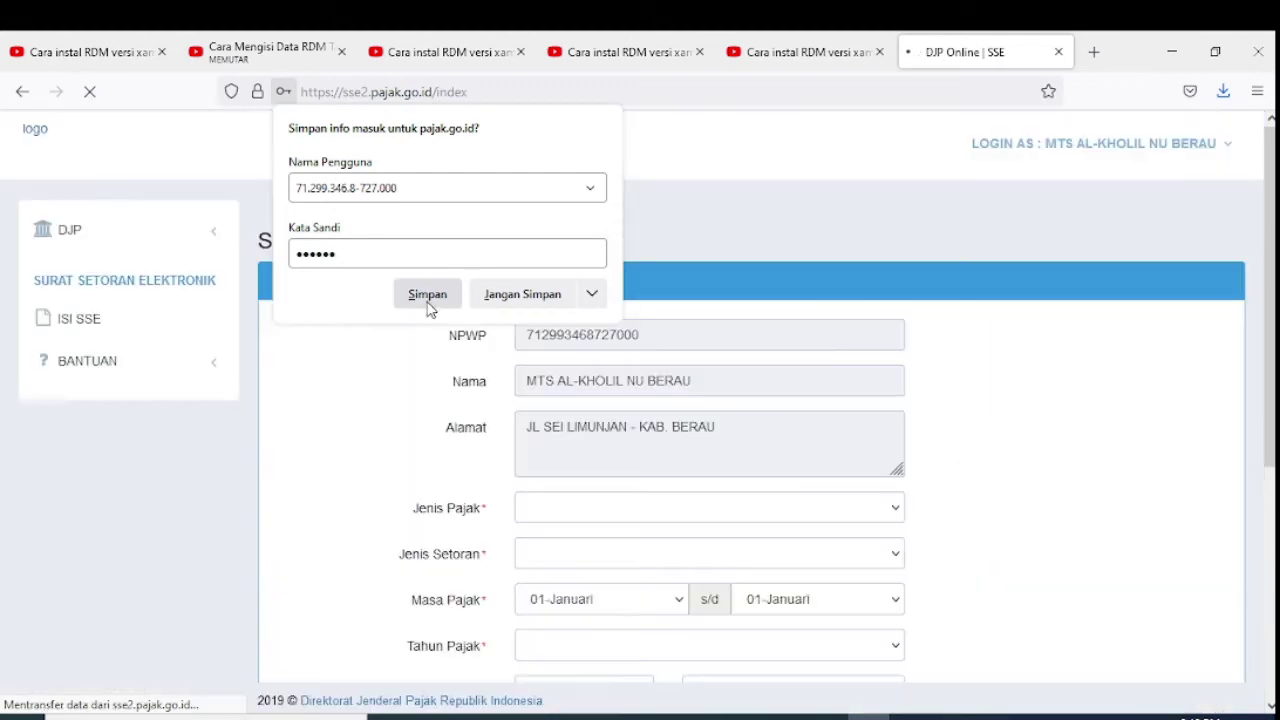
{"action": "left_click", "coordinate": [428, 301]}
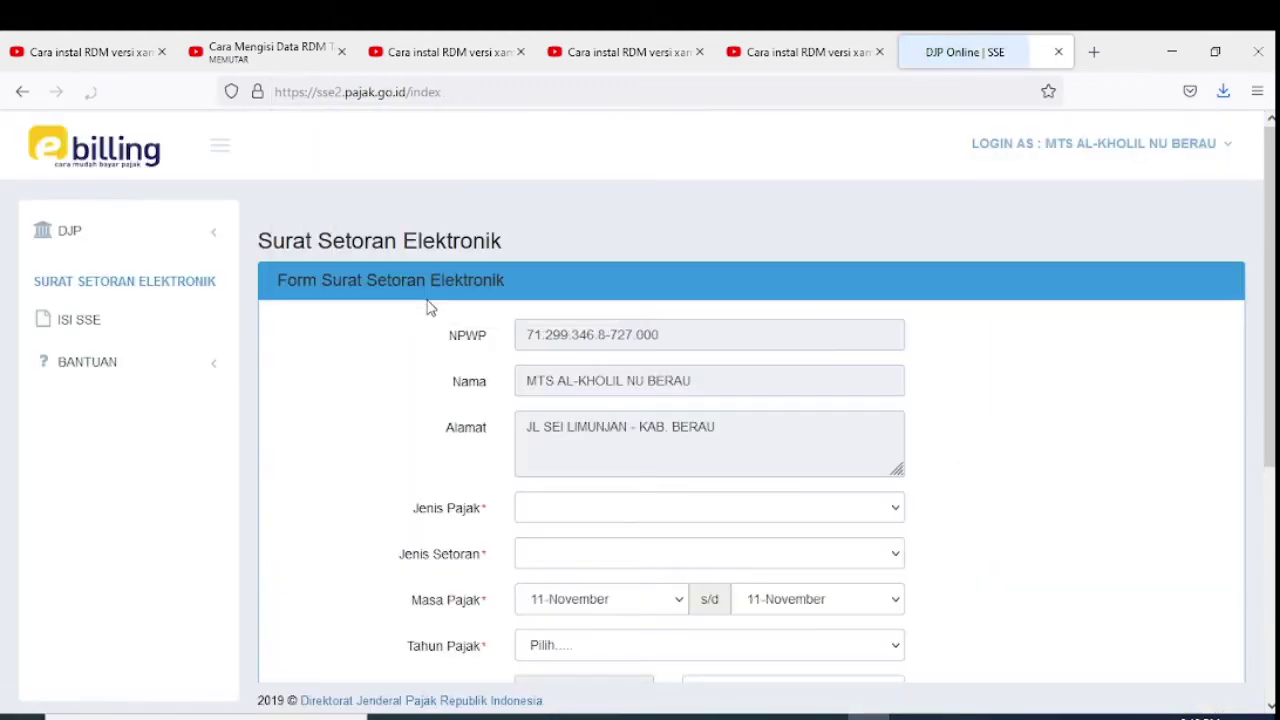
Set Jenis Pajak to 411211-PPN Dalam Negeri, Jenis Setoran to 100-Masa and Tahun Pajak to 2021.
{"action": "left_click", "coordinate": [598, 513]}
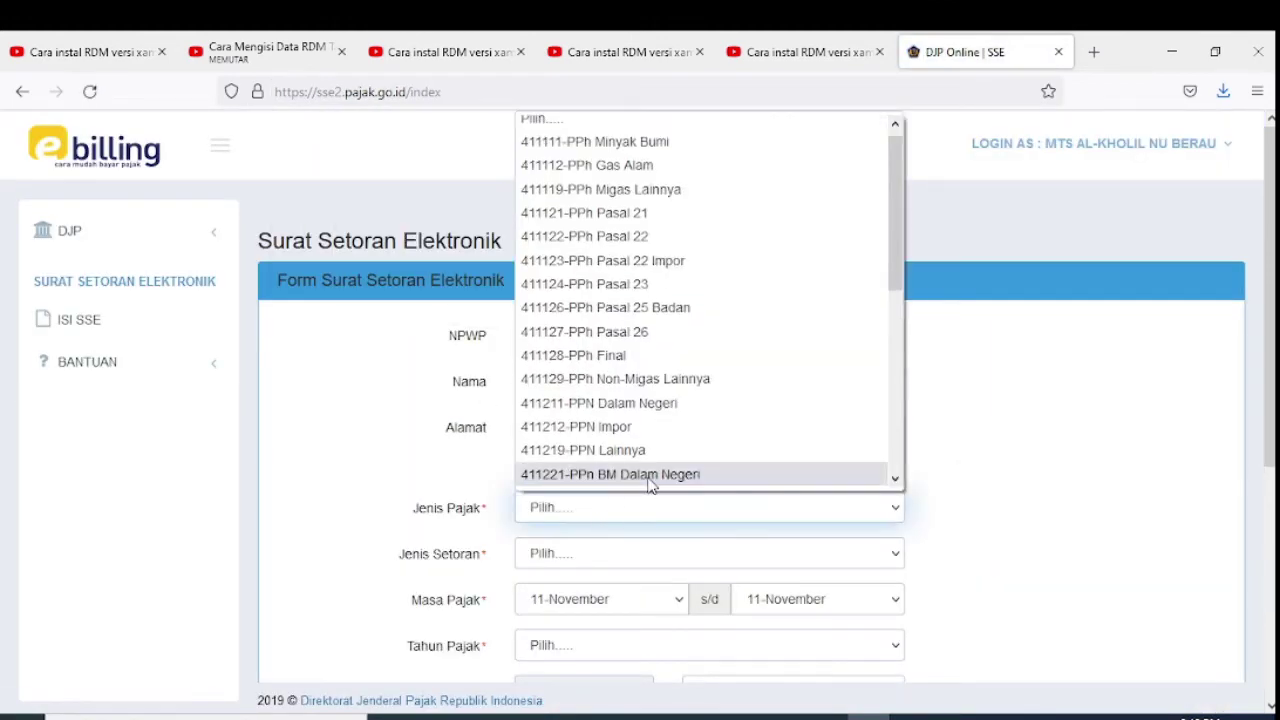
{"action": "scroll", "coordinate": [655, 370], "scroll_direction": "up", "scroll_amount": 1}
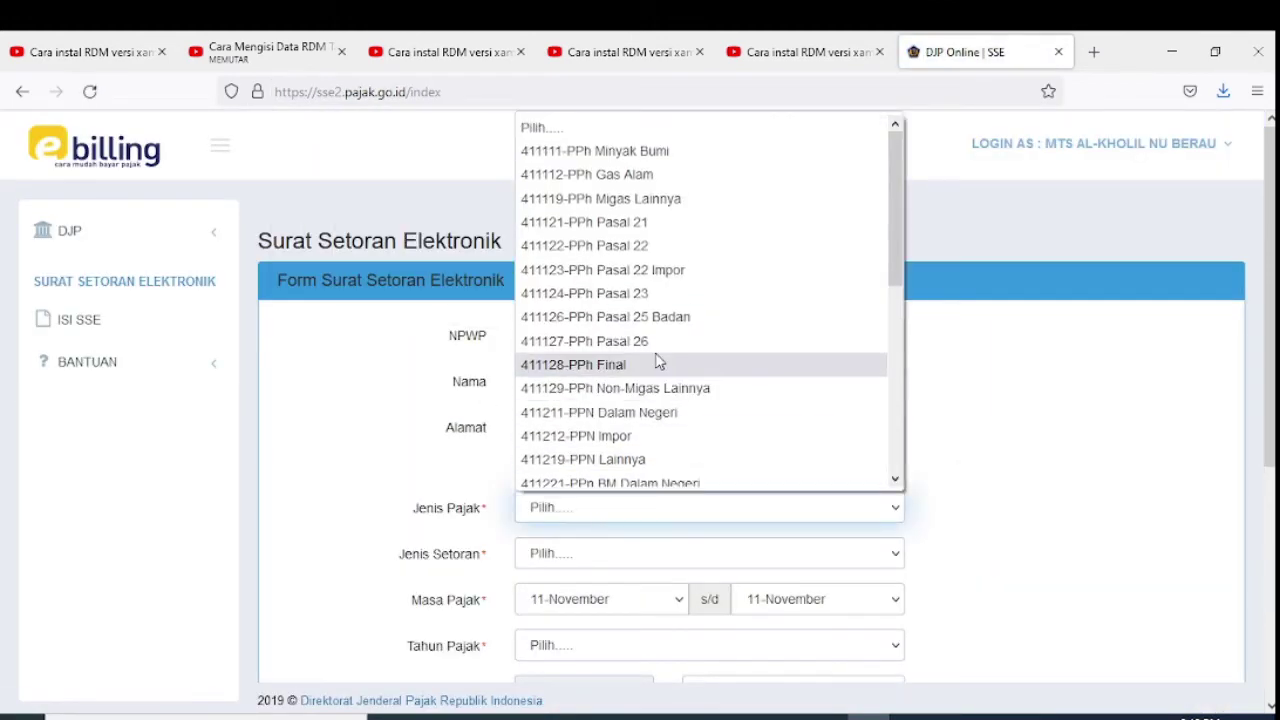
{"action": "left_click", "coordinate": [651, 412]}
{"action": "scroll", "coordinate": [660, 507], "scroll_direction": "down", "scroll_amount": 2}
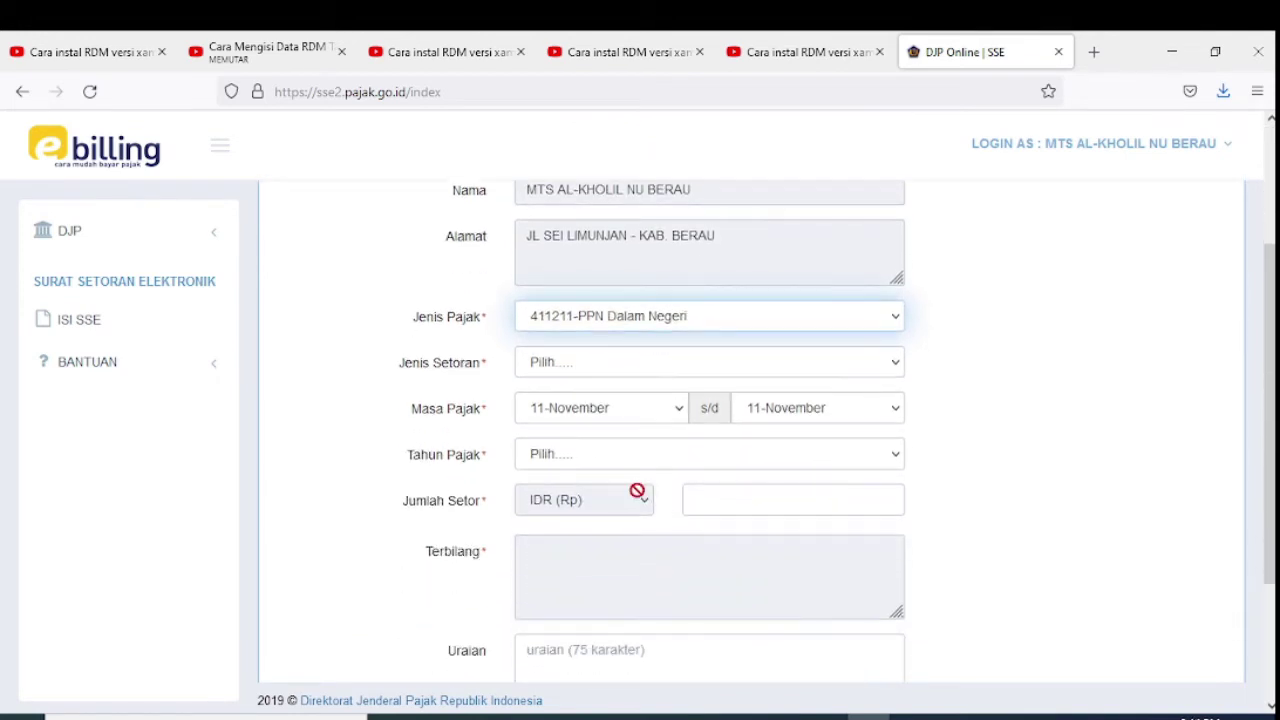
{"action": "left_click", "coordinate": [586, 372]}
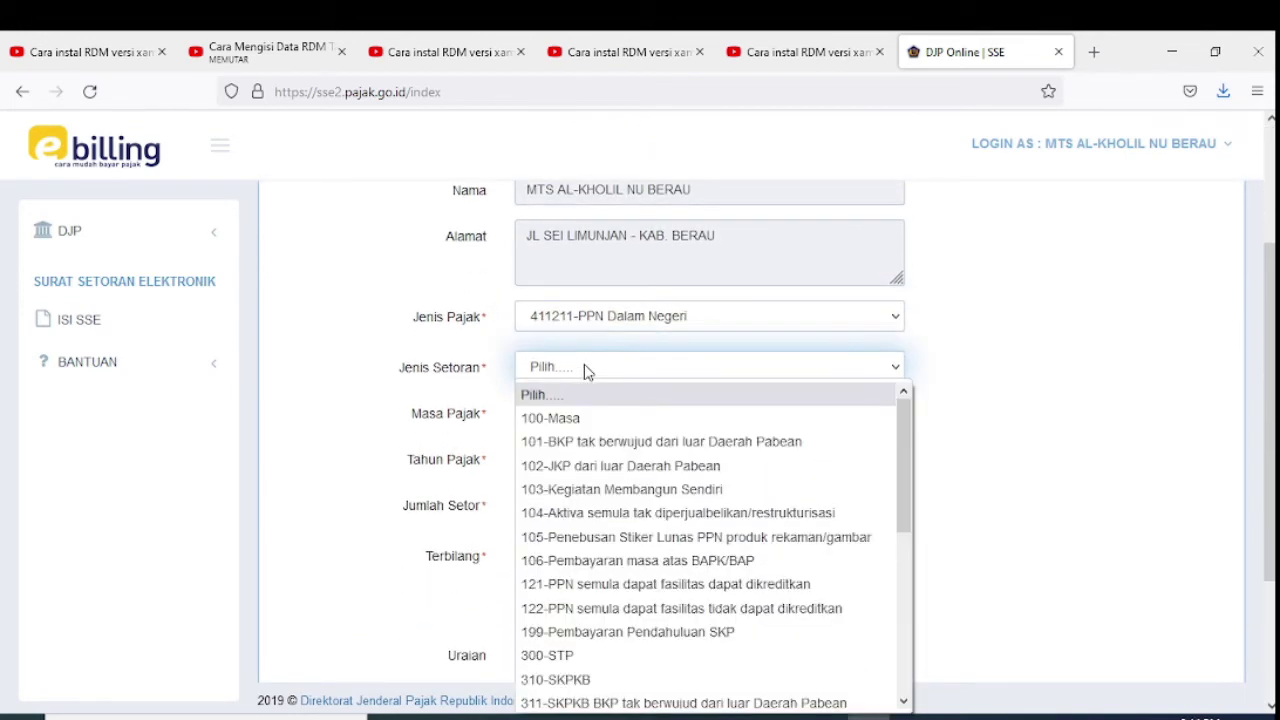
{"action": "left_click", "coordinate": [578, 419]}
{"action": "left_click", "coordinate": [628, 463]}
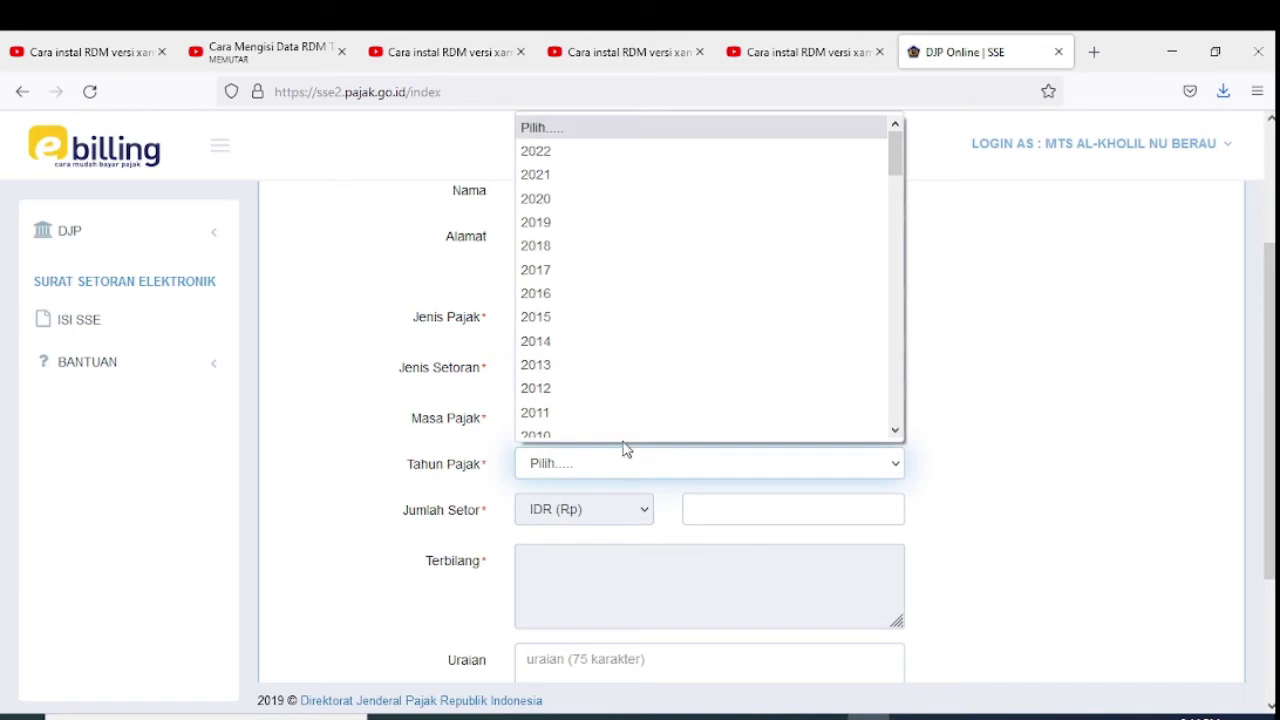
{"action": "left_click", "coordinate": [567, 168]}
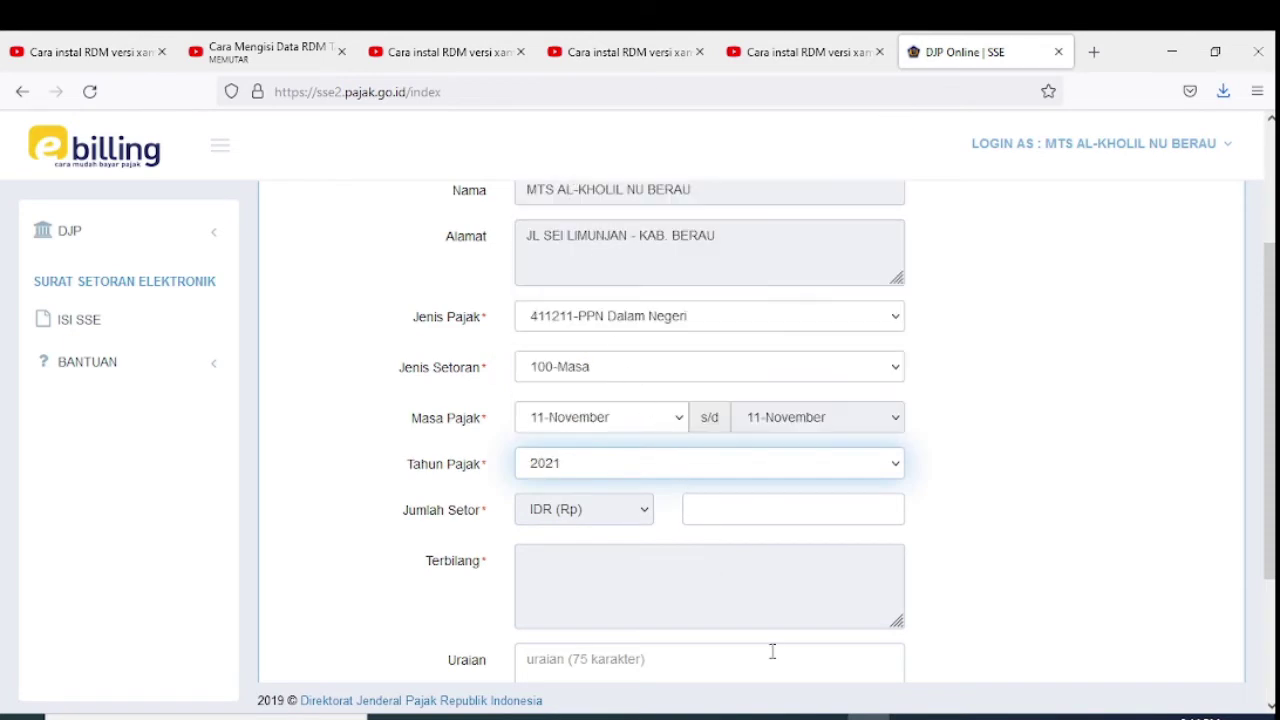
Check the genset's PPN amount in the ERKAM Pembantu Pajak report in Chrome and enter 315.000 as Jumlah Setor in e-Billing.
{"action": "left_click", "coordinate": [808, 710]}
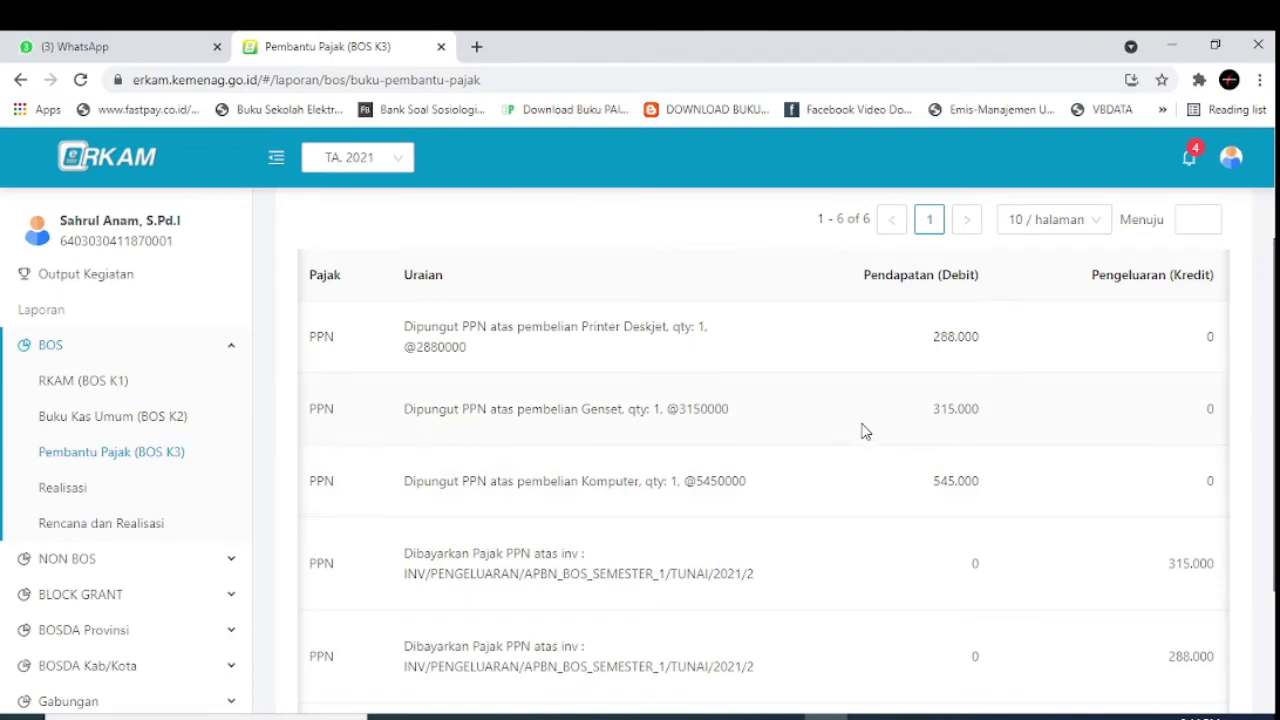
{"action": "left_click", "coordinate": [868, 712]}
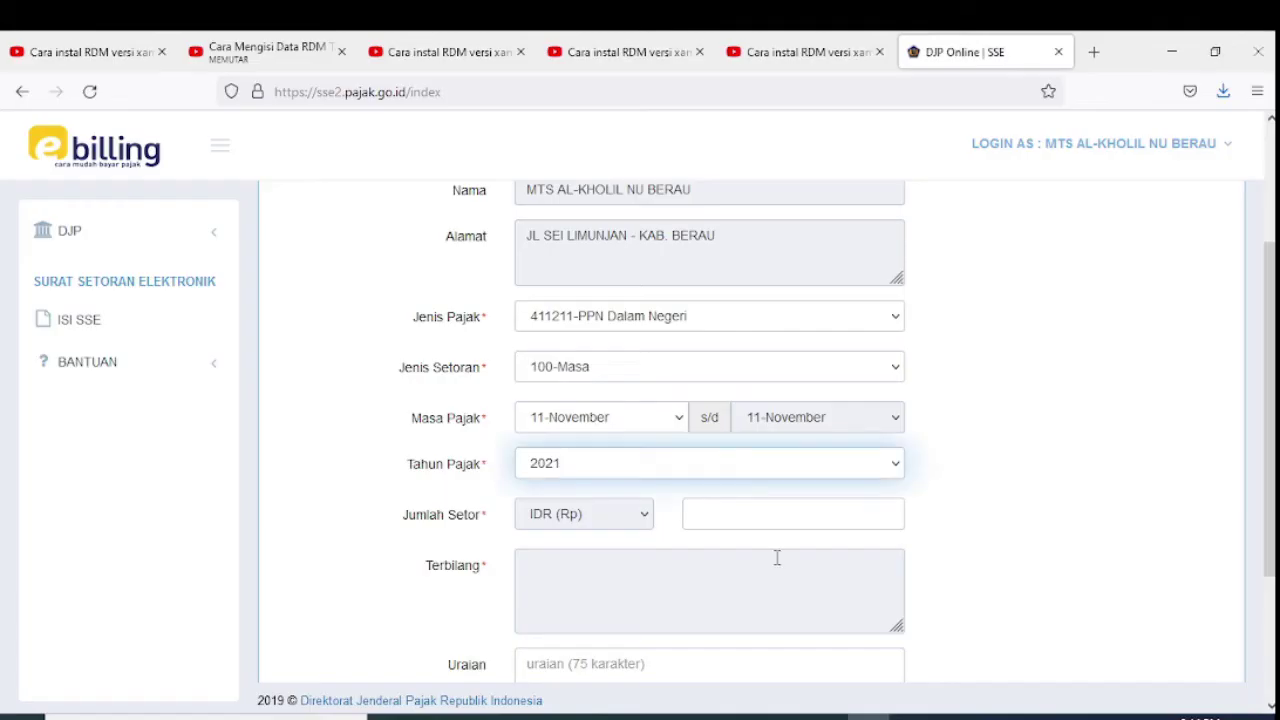
{"action": "left_click", "coordinate": [738, 516]}
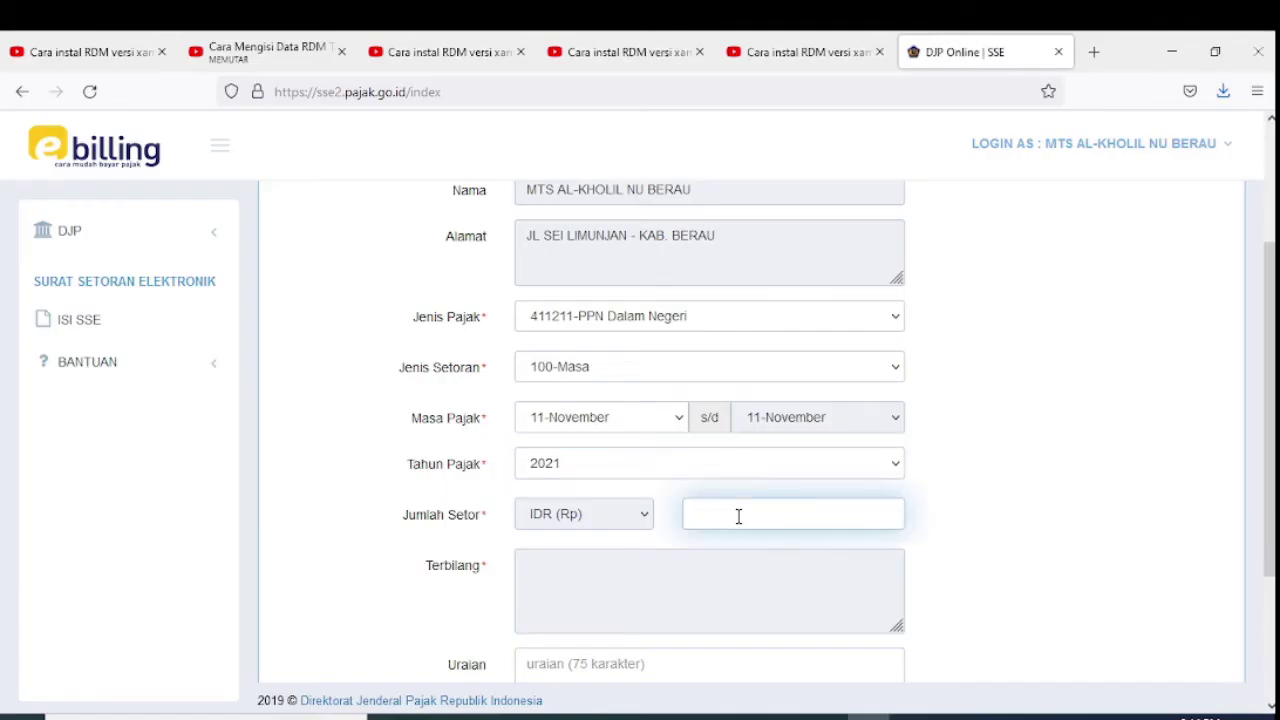
{"action": "type", "text": "315.000"}
Fill in the Uraian description with "Pajak Pembelian Genset".
{"action": "scroll", "coordinate": [724, 500], "scroll_direction": "down", "scroll_amount": 3}
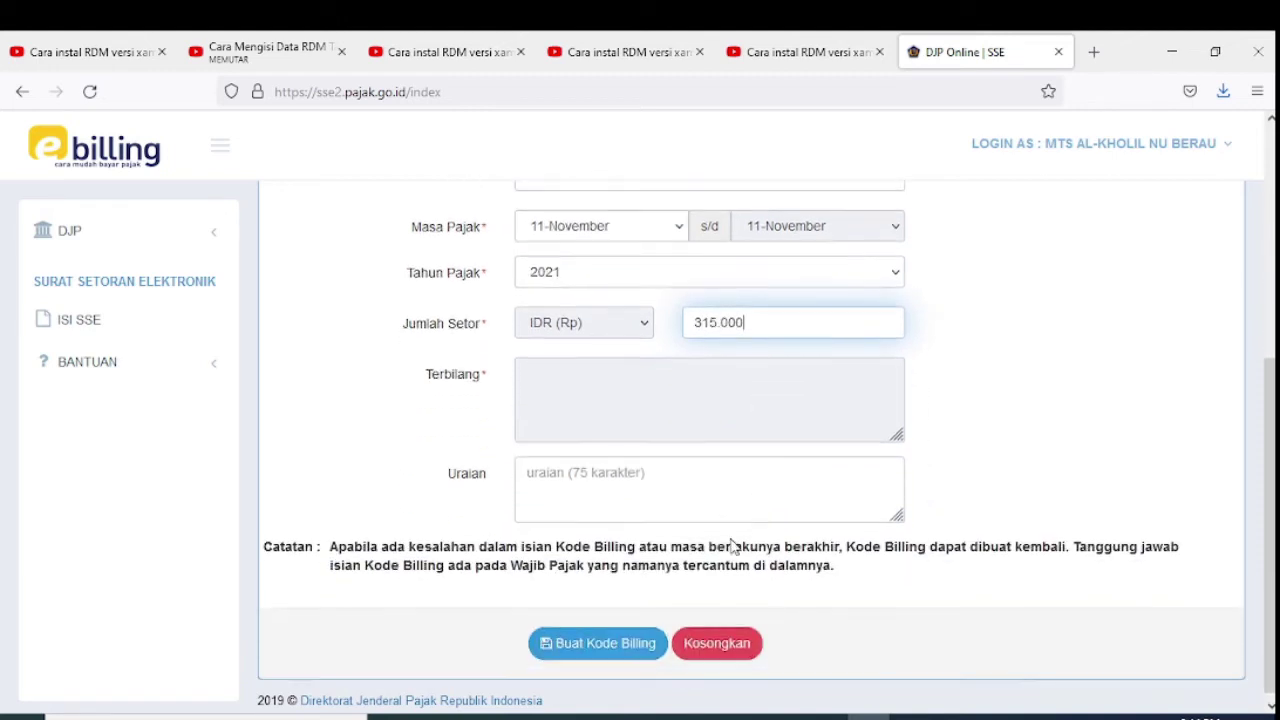
{"action": "left_click", "coordinate": [712, 480]}
{"action": "type", "text": "Pajak Pembelian Gen"}
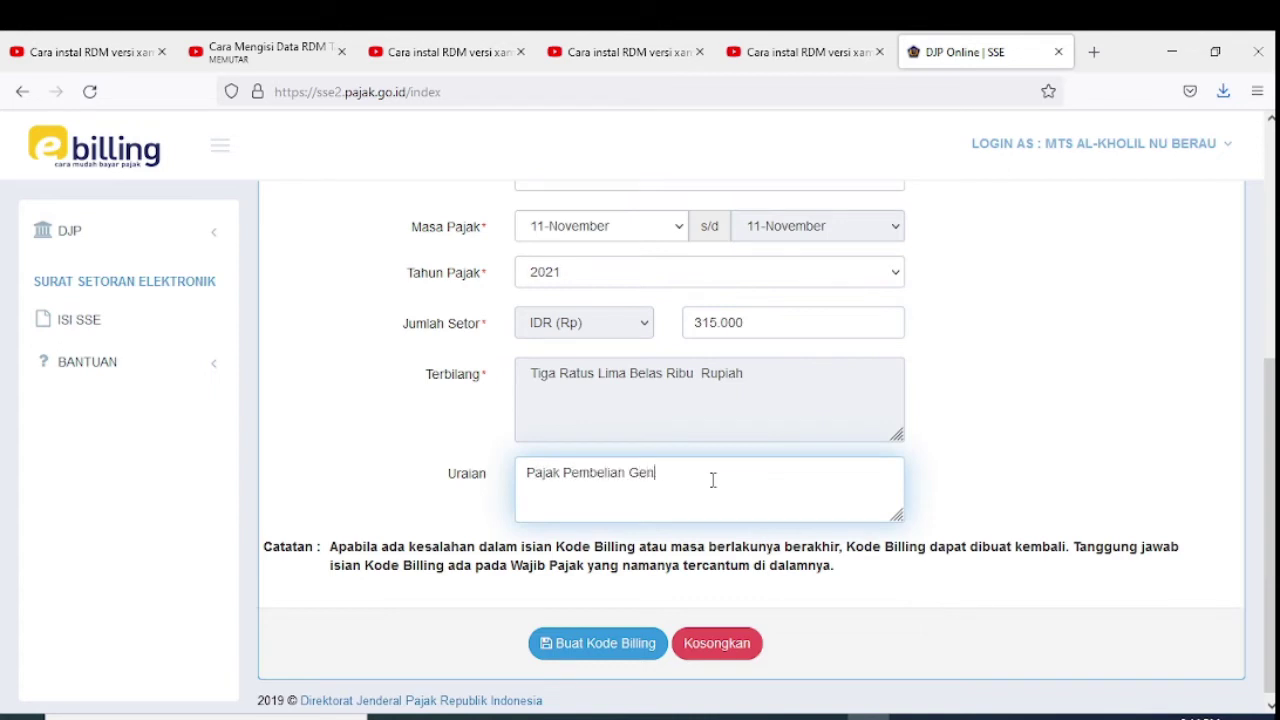
{"action": "type", "text": "set"}
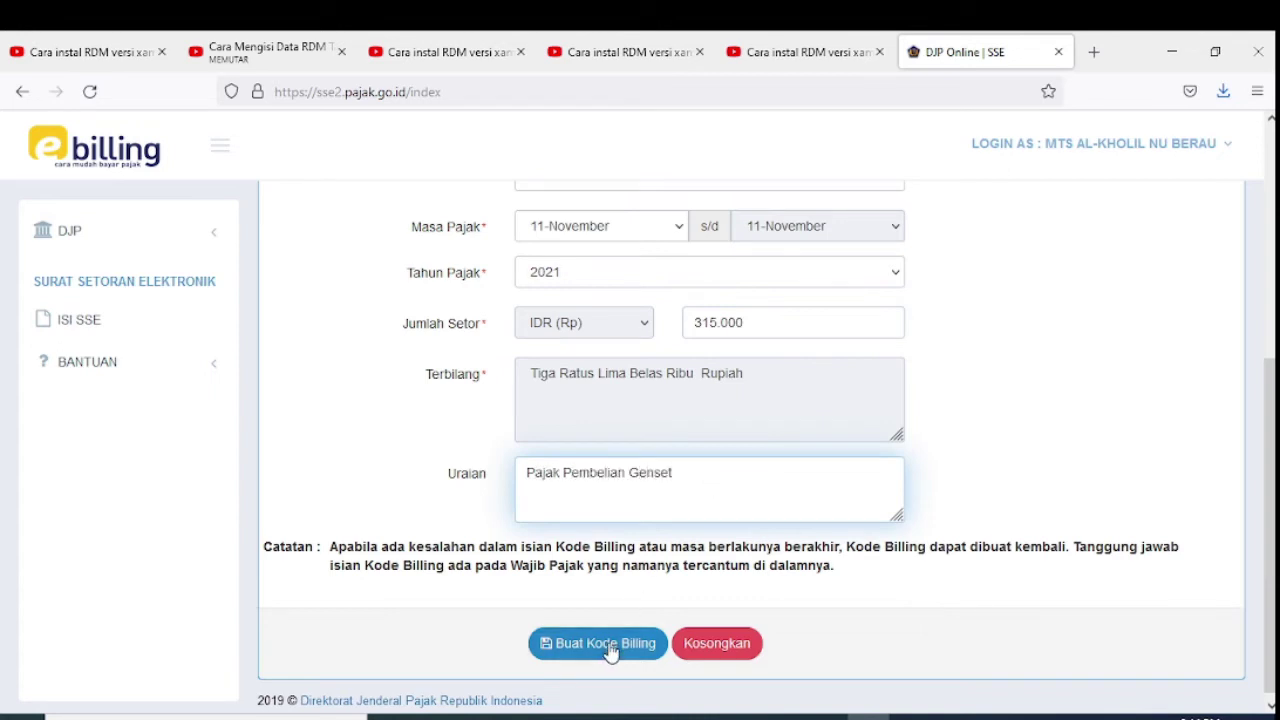
Request the billing code for the genset tax, filling in and submitting the security code from the image.
{"action": "left_click", "coordinate": [608, 643]}
{"action": "left_click", "coordinate": [635, 314]}
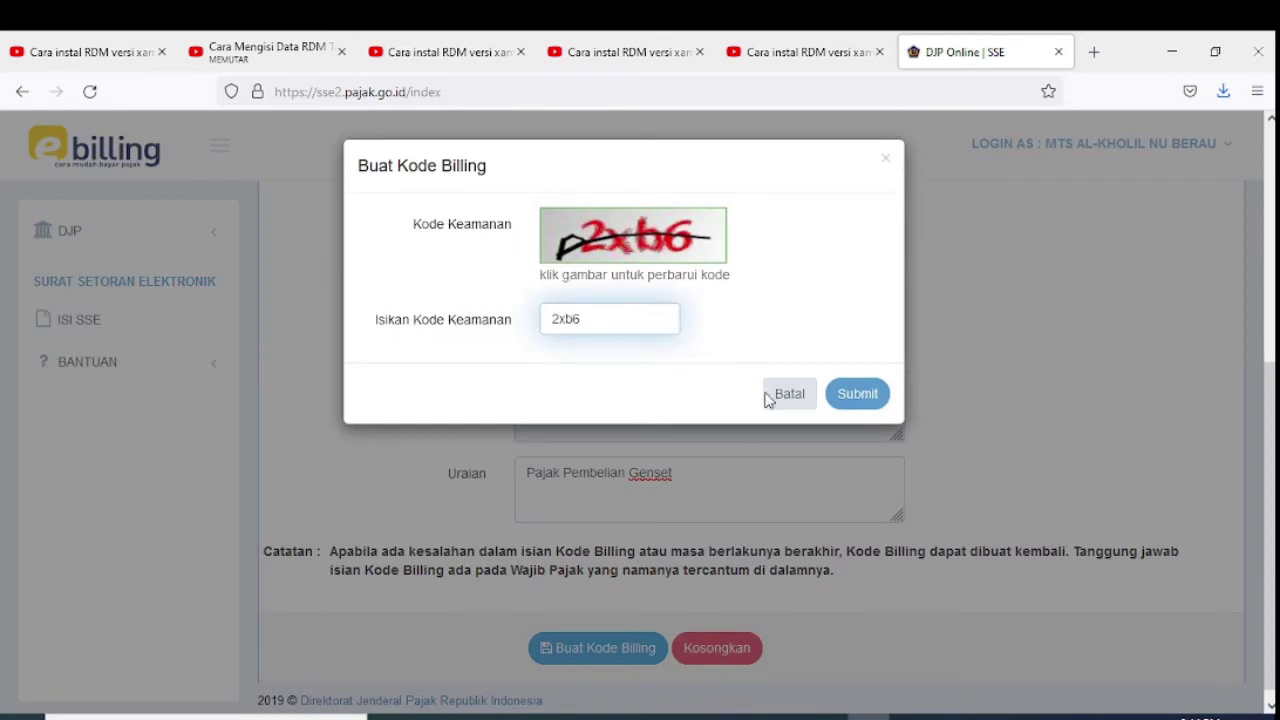
{"action": "left_click", "coordinate": [855, 398]}
Review the genset payment's Ringkasan Surat Setoran Elektronik and download its billing code slip.
{"action": "scroll", "coordinate": [853, 393], "scroll_direction": "down", "scroll_amount": 3}
{"action": "scroll", "coordinate": [853, 393], "scroll_direction": "up", "scroll_amount": 3}
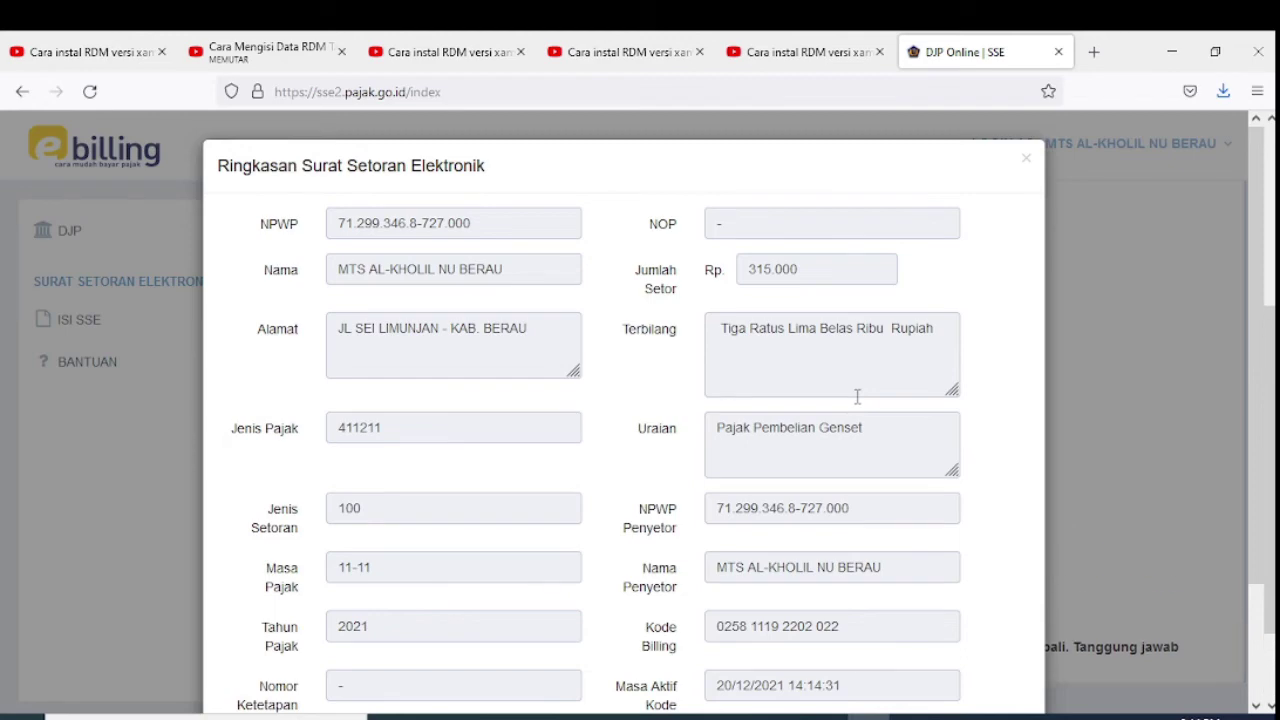
{"action": "scroll", "coordinate": [850, 440], "scroll_direction": "down", "scroll_amount": 3}
{"action": "left_click", "coordinate": [986, 650]}
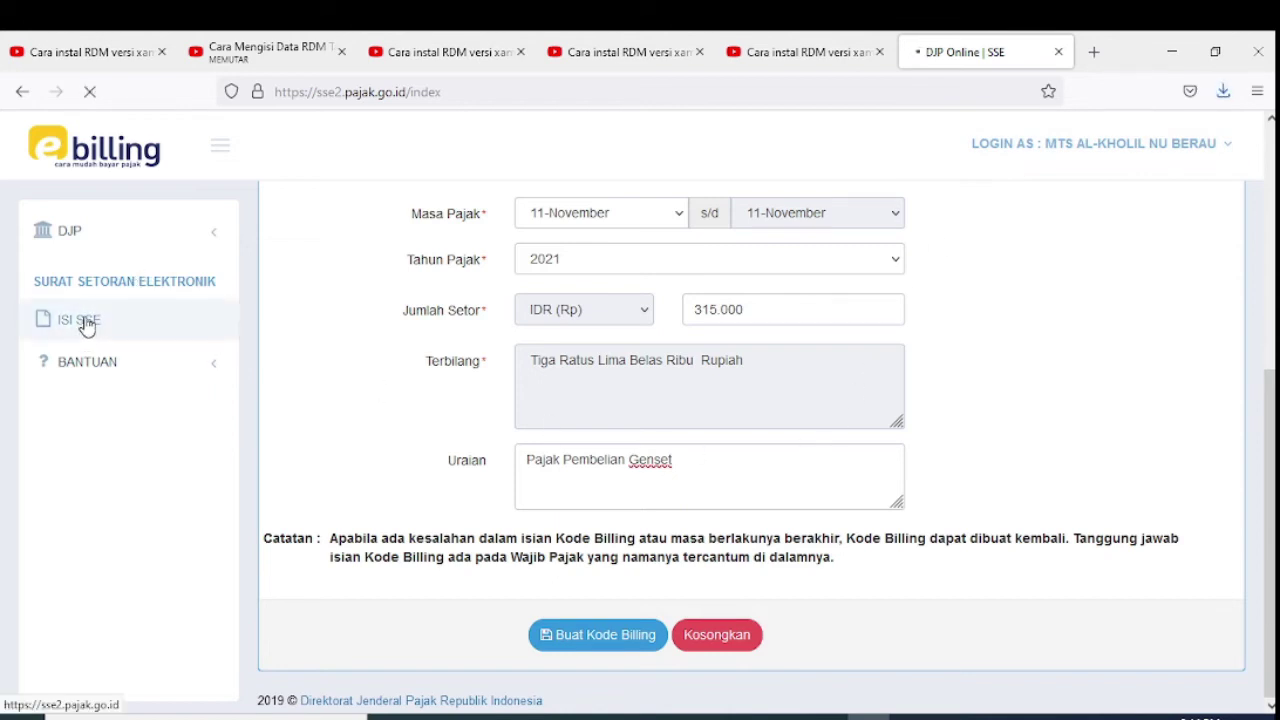
Open a new SSE form and choose 411211-PPN Dalam Negeri as Jenis Pajak, 100-Masa as Jenis Setoran and 2021 as Tahun Pajak.
{"action": "left_click", "coordinate": [118, 323]}
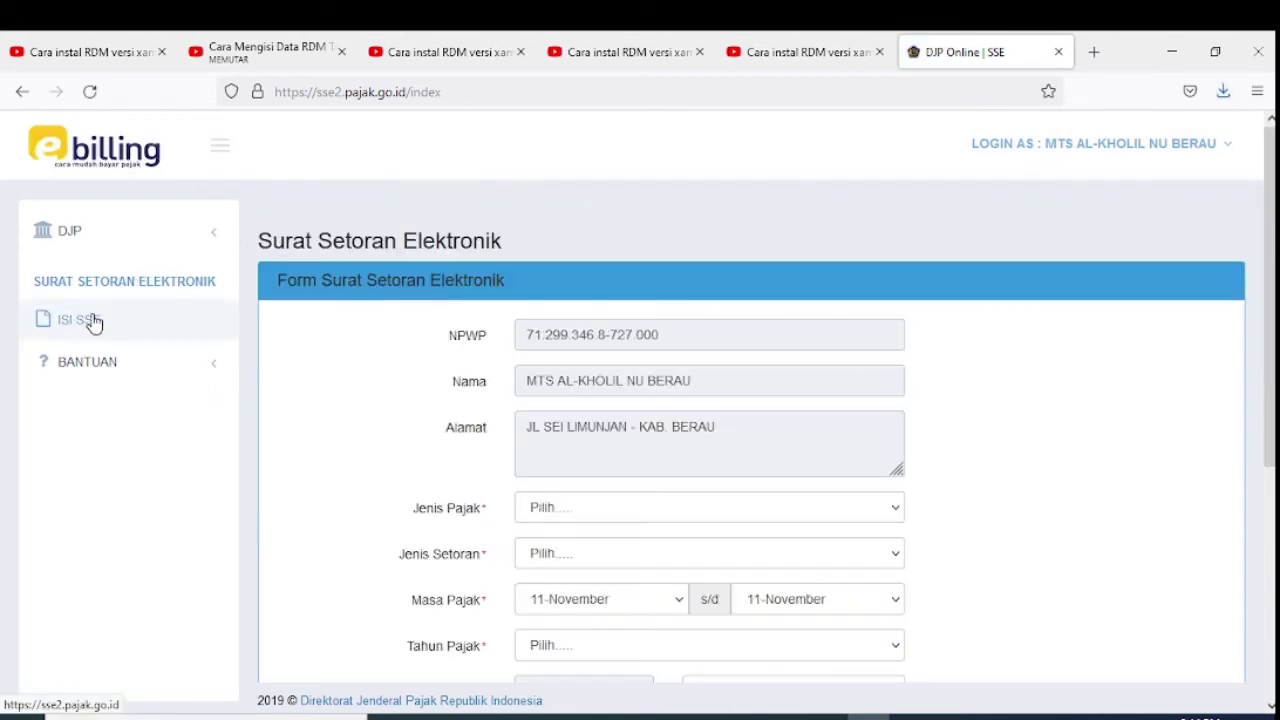
{"action": "left_click", "coordinate": [583, 519]}
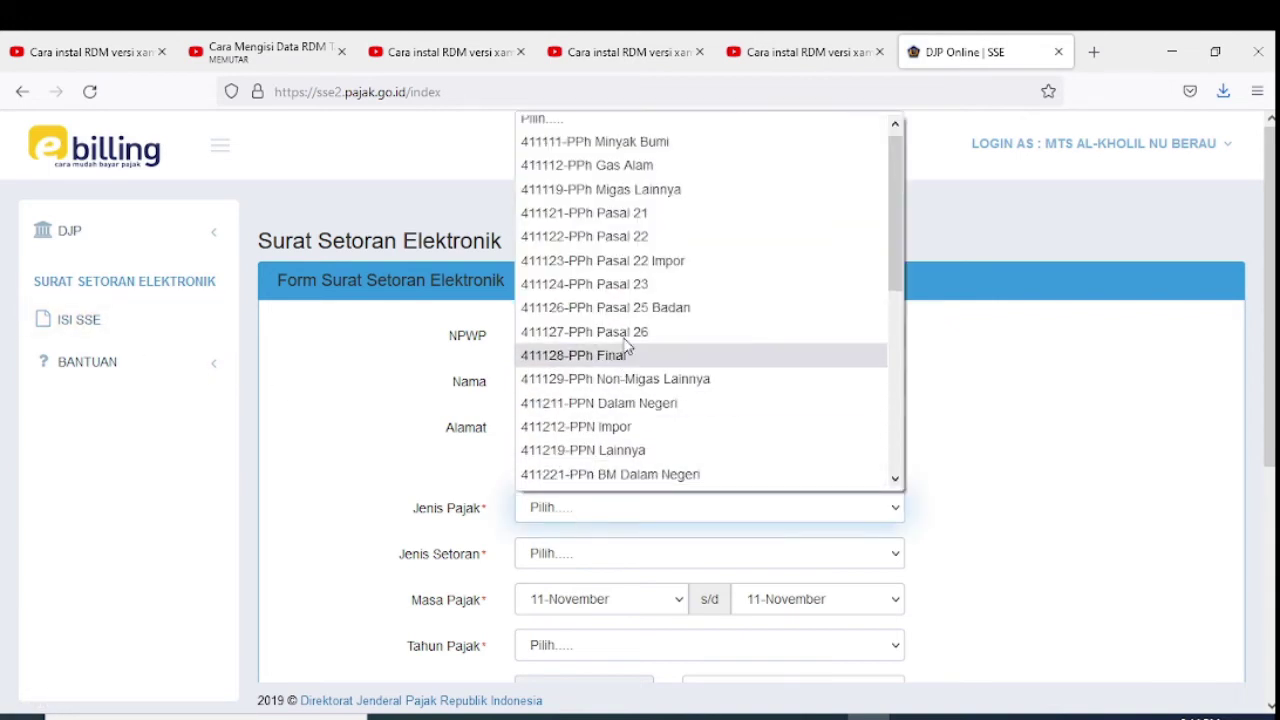
{"action": "left_click", "coordinate": [635, 404]}
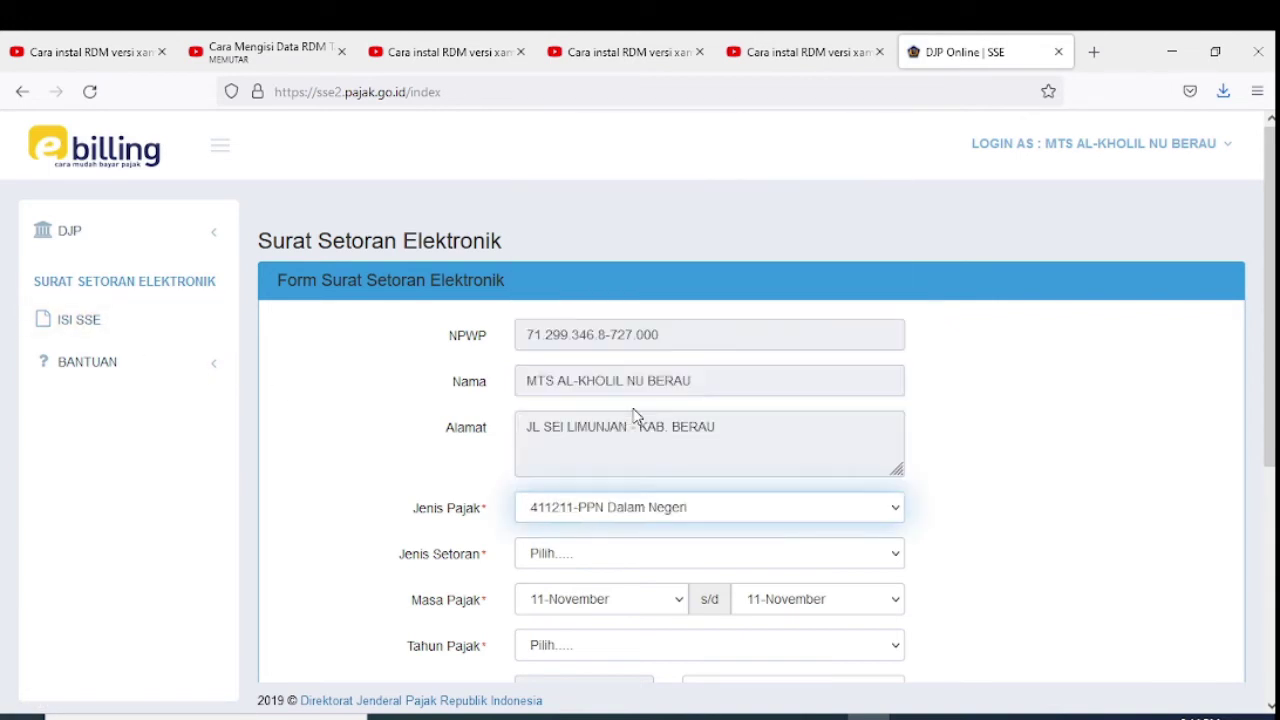
{"action": "left_click", "coordinate": [623, 553]}
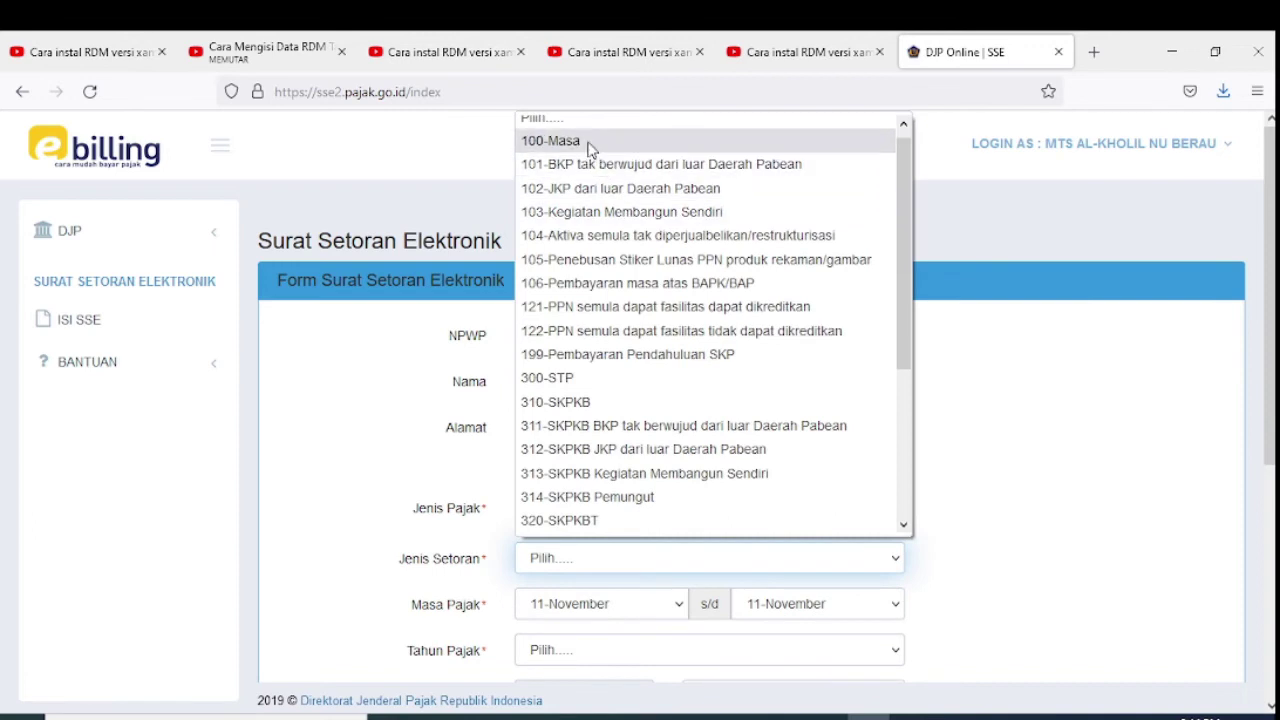
{"action": "left_click", "coordinate": [600, 137]}
{"action": "scroll", "coordinate": [604, 435], "scroll_direction": "down", "scroll_amount": 3}
{"action": "left_click", "coordinate": [597, 467]}
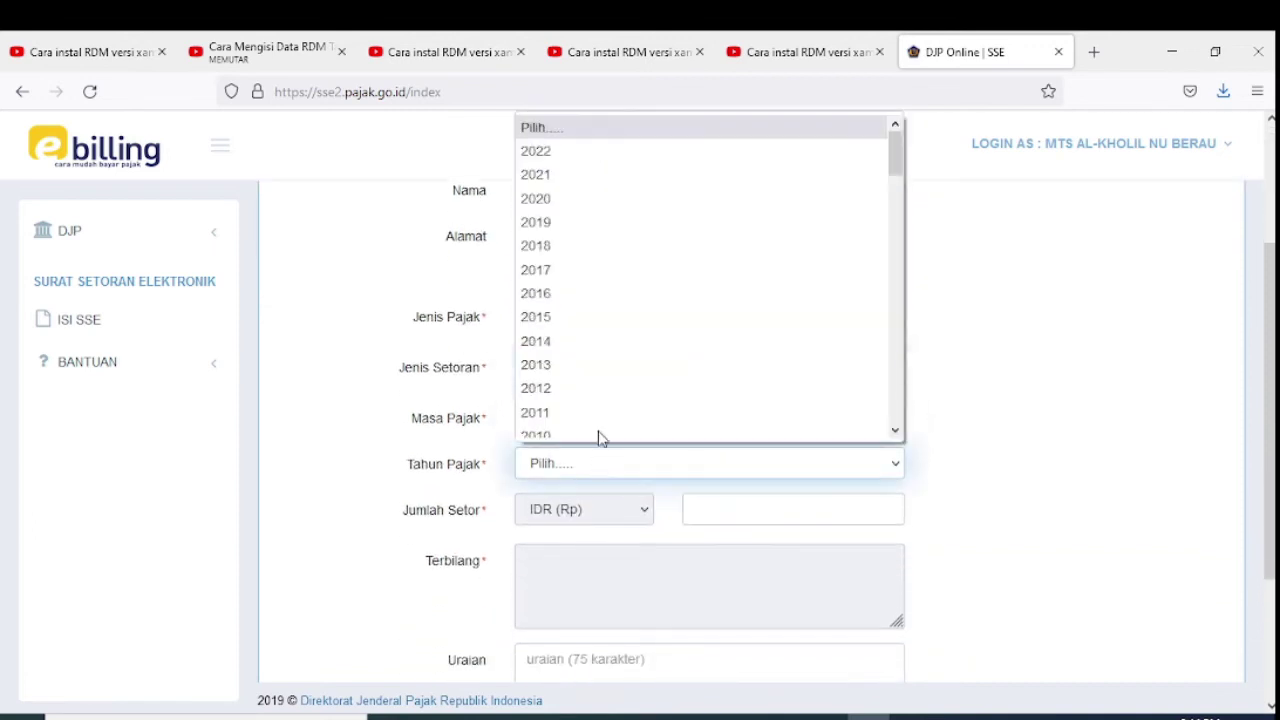
{"action": "left_click", "coordinate": [570, 178]}
{"action": "scroll", "coordinate": [662, 522], "scroll_direction": "down", "scroll_amount": 2}
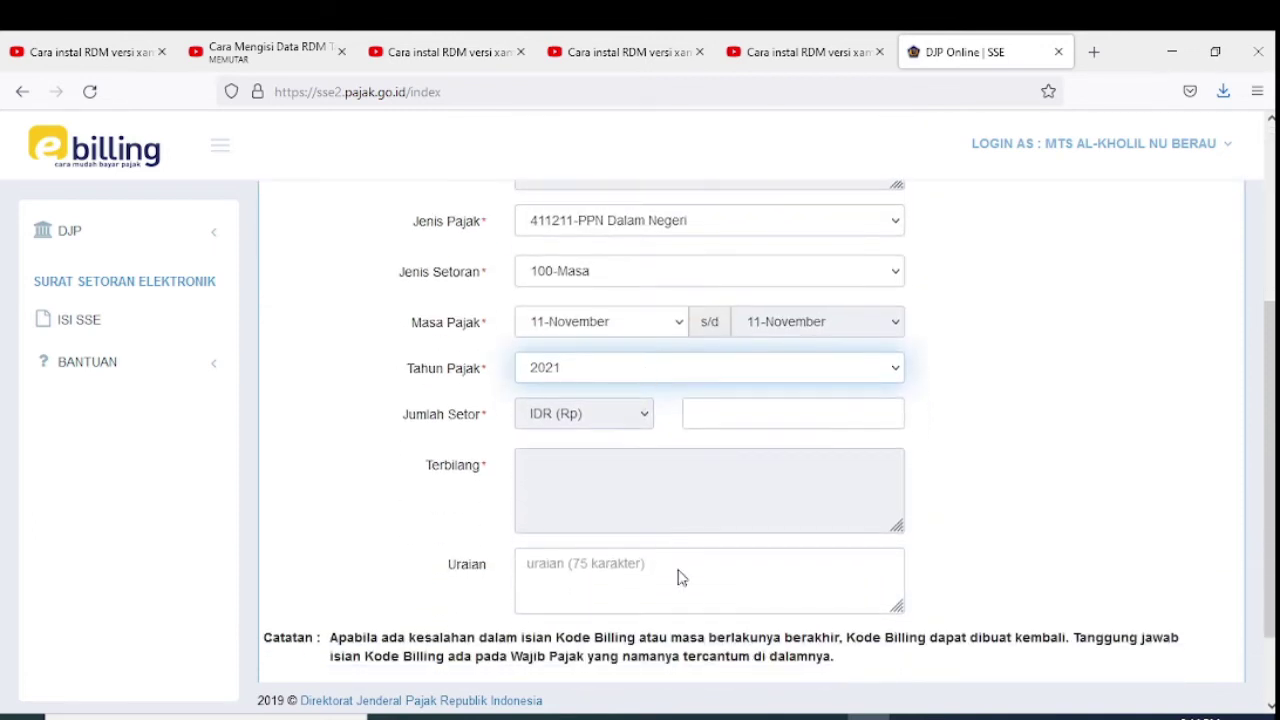
Using the computer's PPN amount from the ERKAM report in Chrome, enter 545.000 as Jumlah Setor in e-Billing and "Pajak Pembelian PC" as Uraian.
{"action": "left_click", "coordinate": [822, 715]}
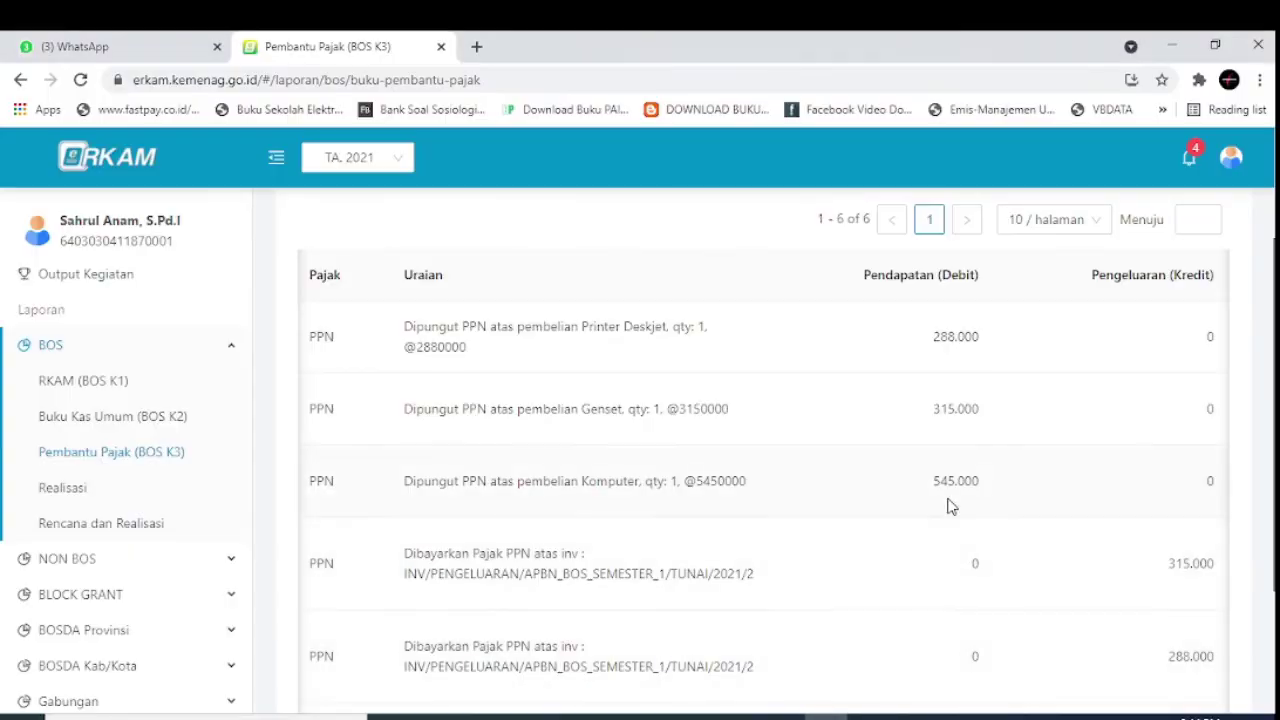
{"action": "left_click", "coordinate": [868, 715]}
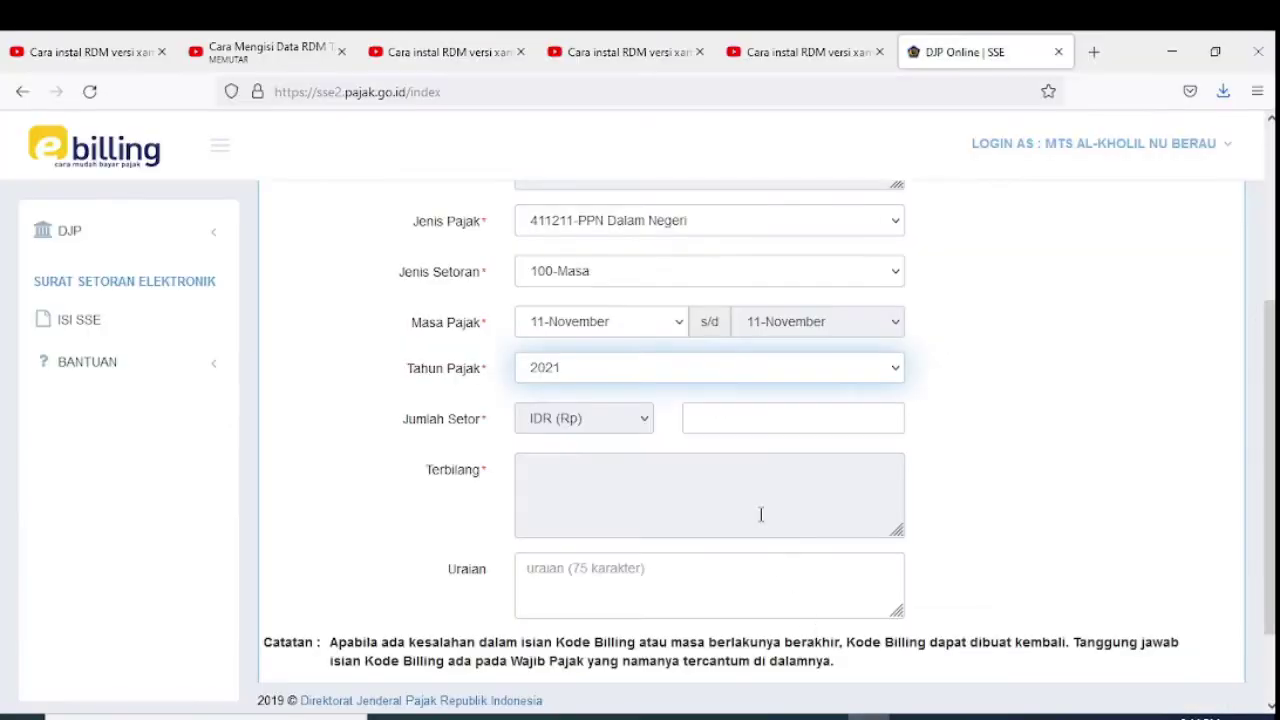
{"action": "left_click", "coordinate": [729, 421]}
{"action": "type", "text": "545.000"}
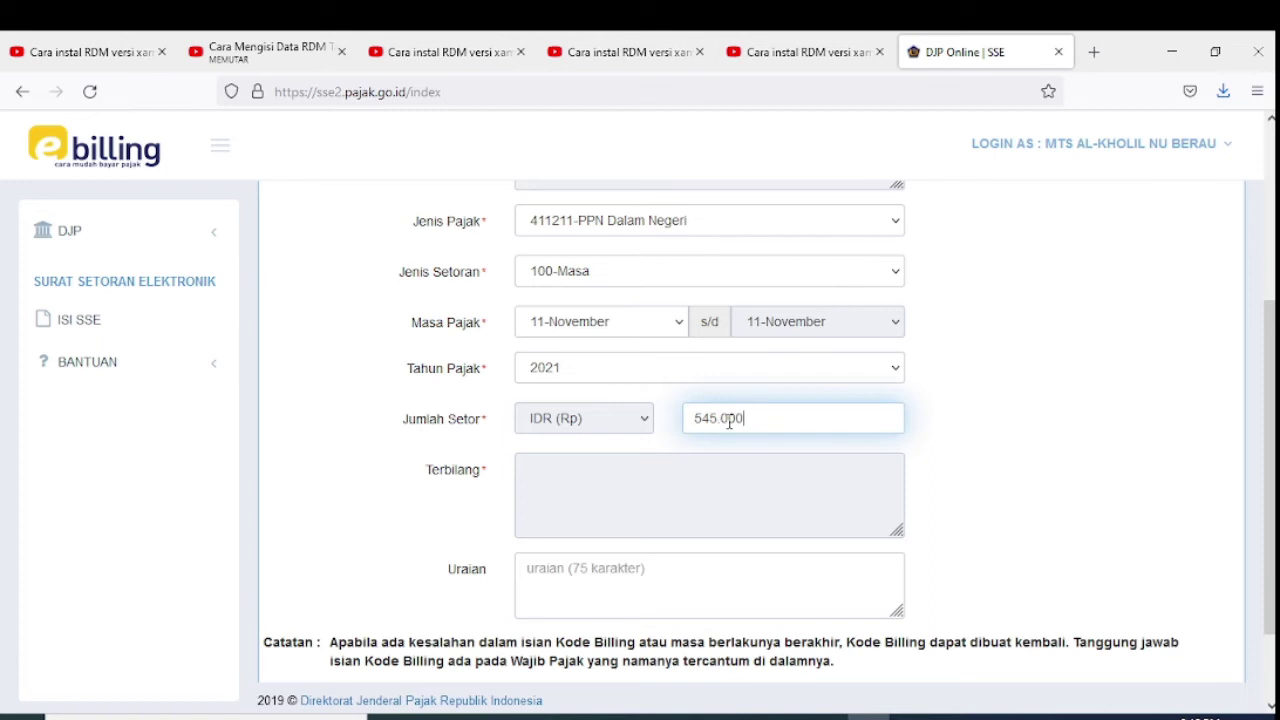
{"action": "left_click", "coordinate": [629, 577]}
{"action": "type", "text": "Pajak Pembelian PC"}
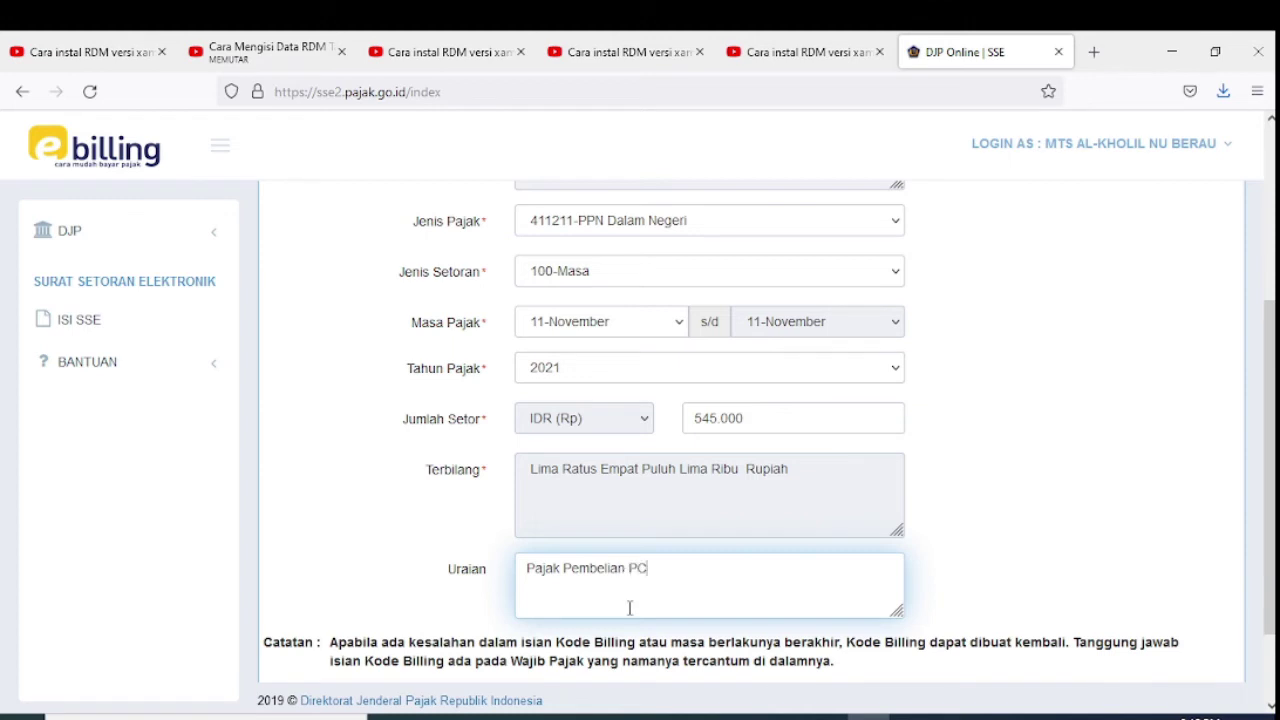
Request the billing code for the PC tax, filling in and submitting the security code from the image.
{"action": "scroll", "coordinate": [629, 608], "scroll_direction": "down", "scroll_amount": 2}
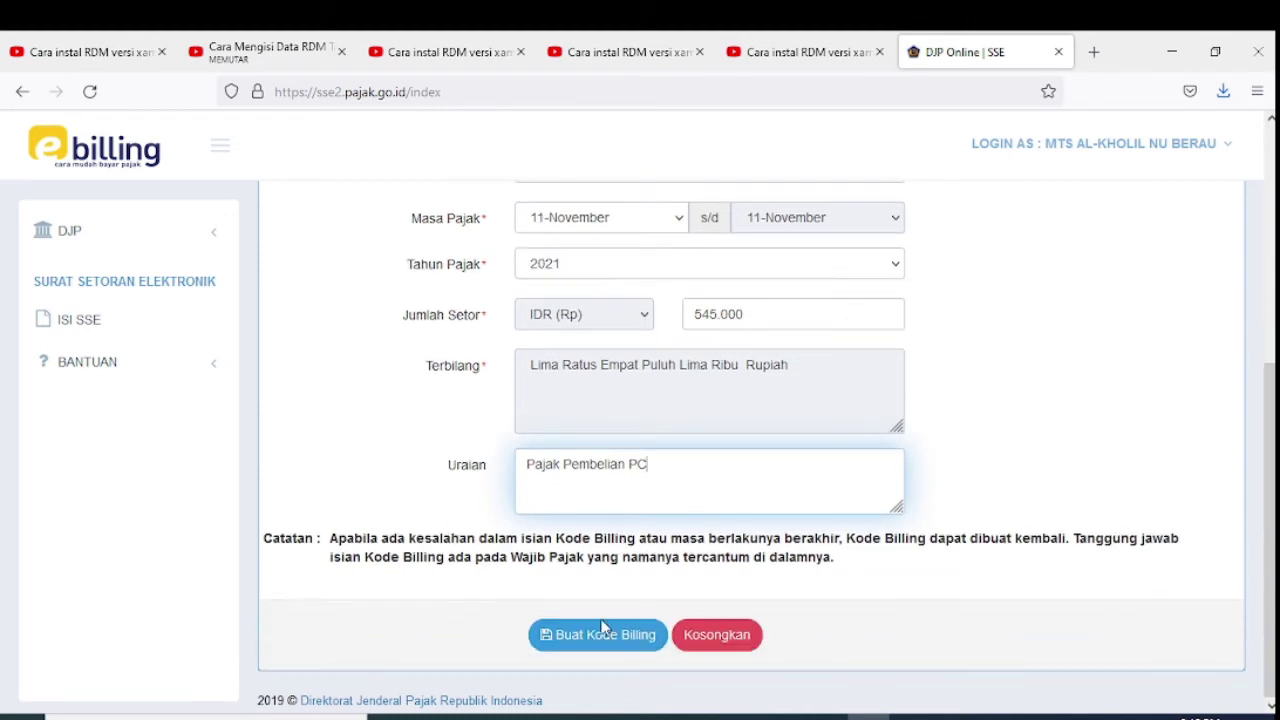
{"action": "left_click", "coordinate": [595, 640]}
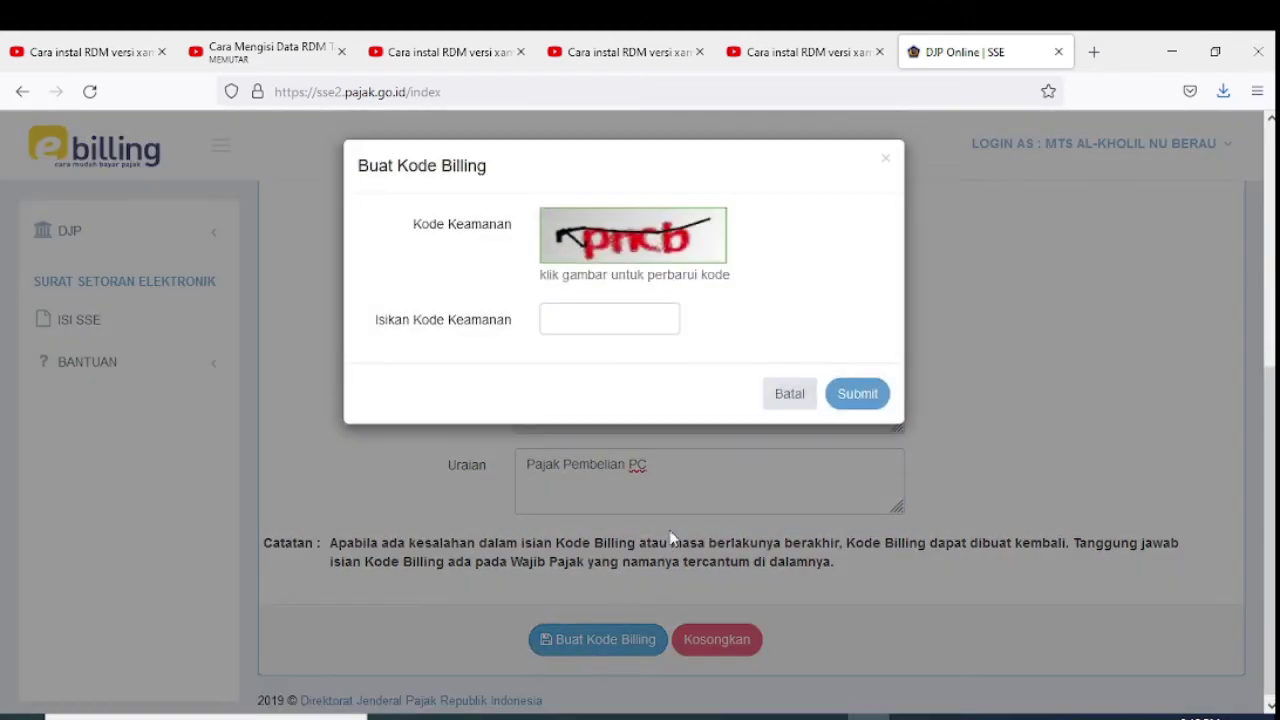
{"action": "left_click", "coordinate": [600, 313]}
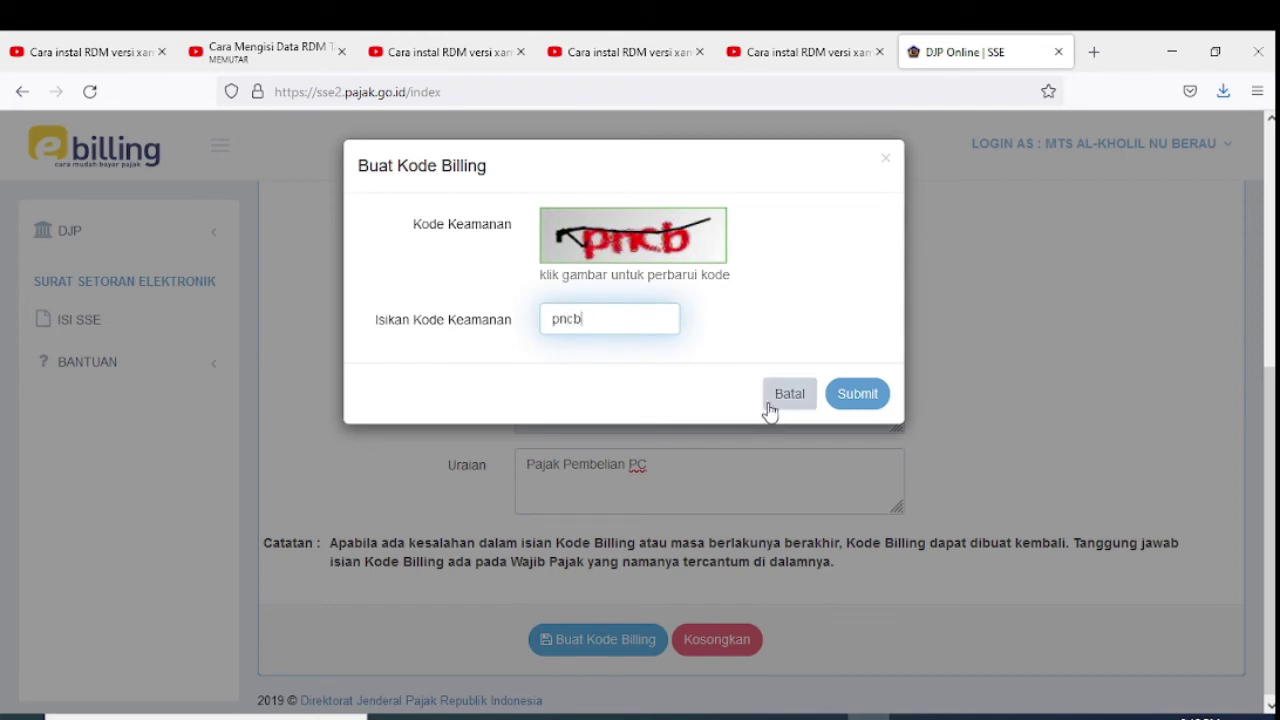
{"action": "left_click", "coordinate": [857, 394]}
Download the billing code slip for the PC purchase and show the browser's recent downloads.
{"action": "scroll", "coordinate": [814, 414], "scroll_direction": "down", "scroll_amount": 3}
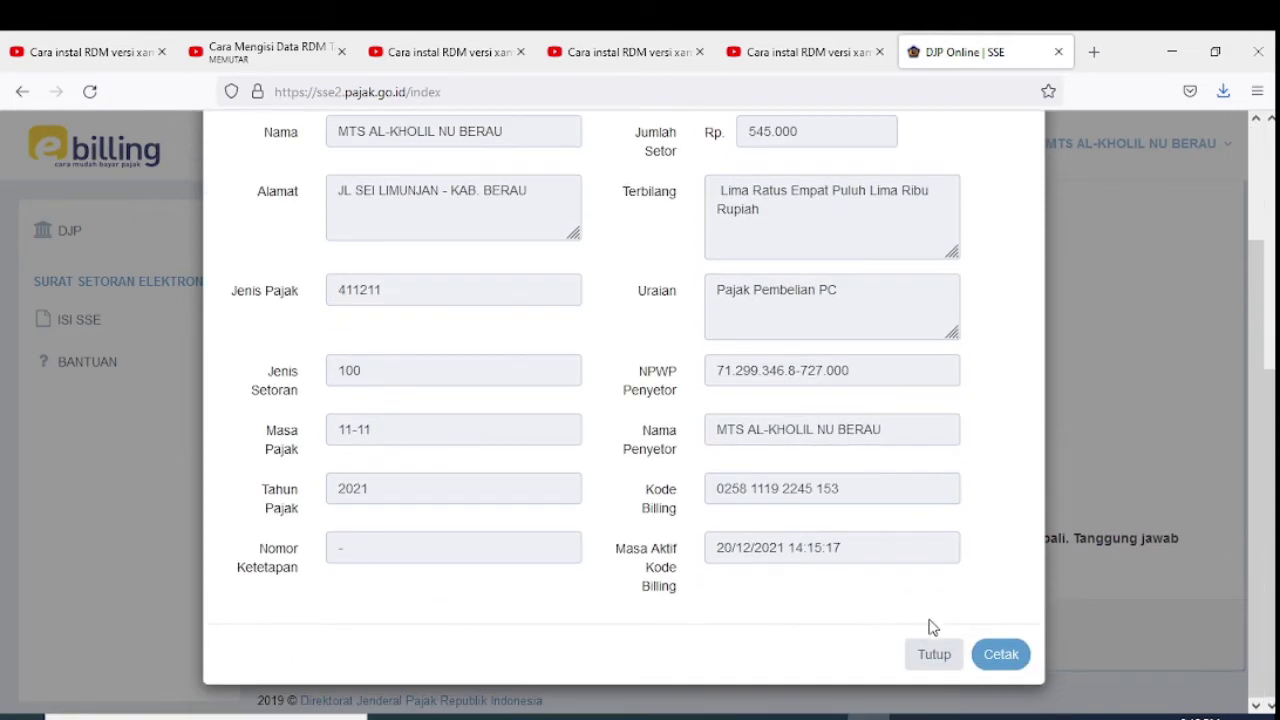
{"action": "left_click", "coordinate": [1000, 660]}
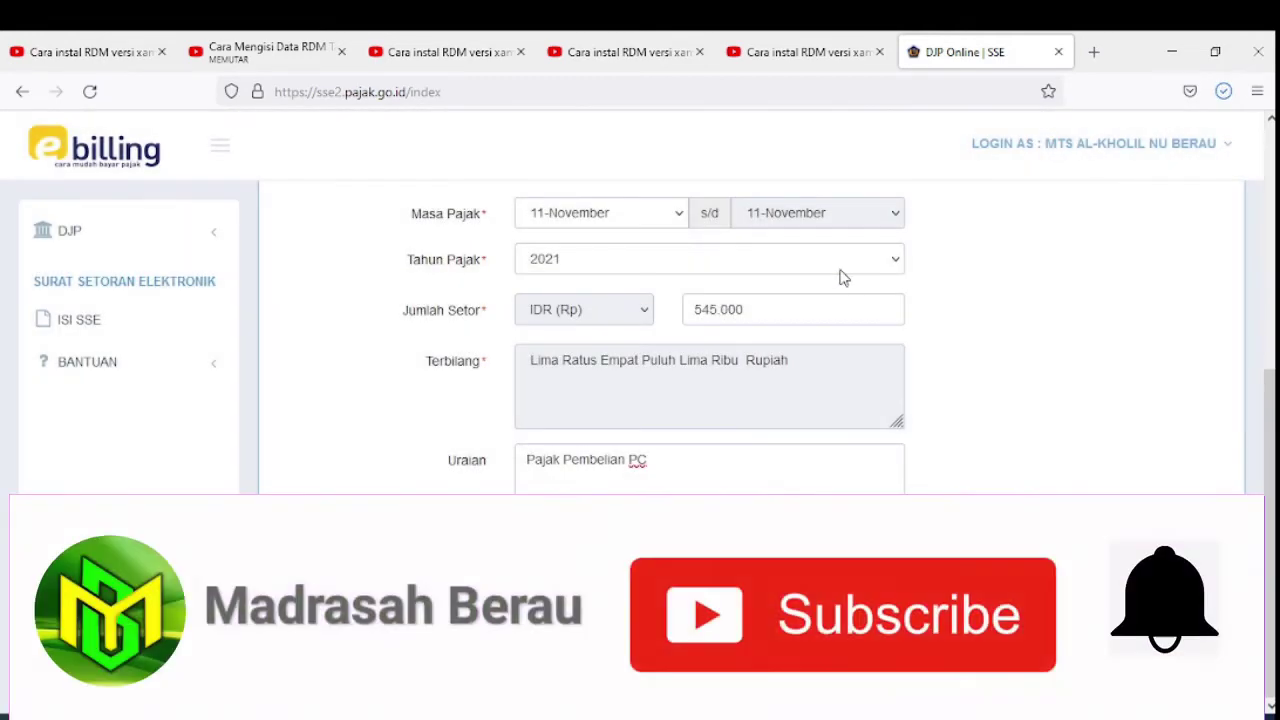
{"action": "left_click", "coordinate": [1222, 92]}
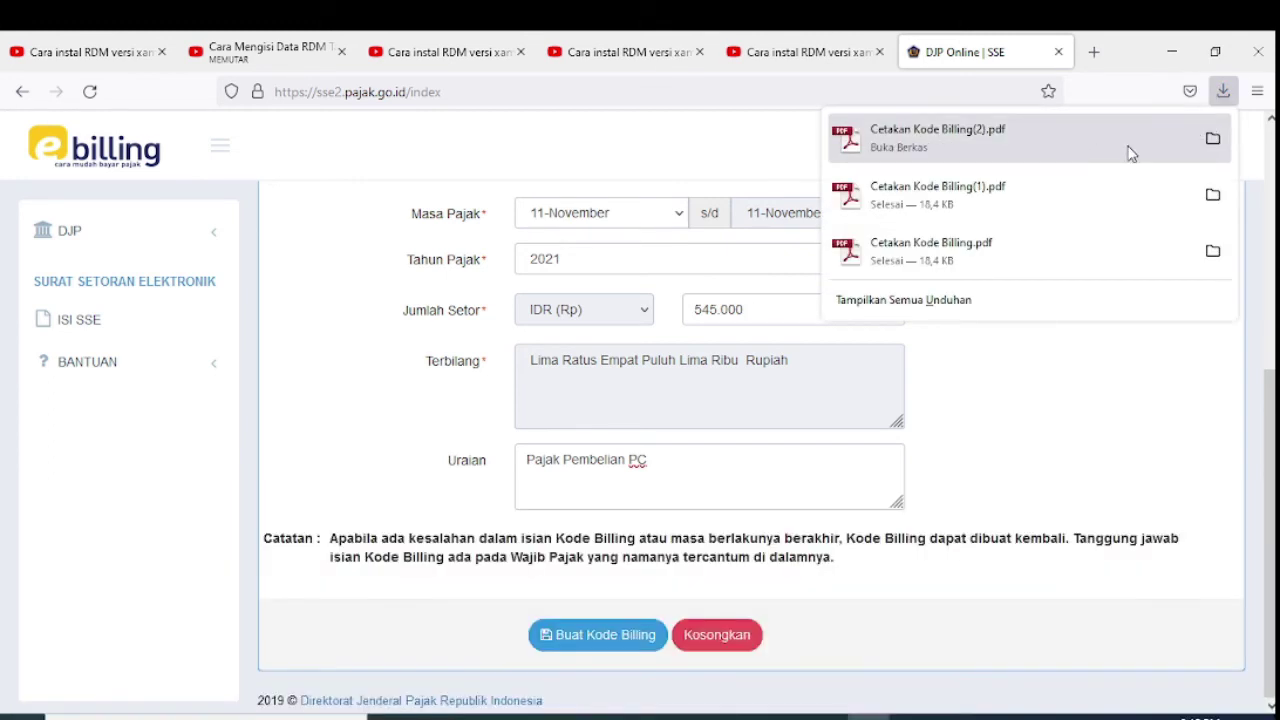
Open Cetakan Kode Billing.pdf from the Downloads folder in Adobe Reader, examine its tax details, ID Billing and Masa Aktif, and close it.
{"action": "left_click", "coordinate": [1212, 251]}
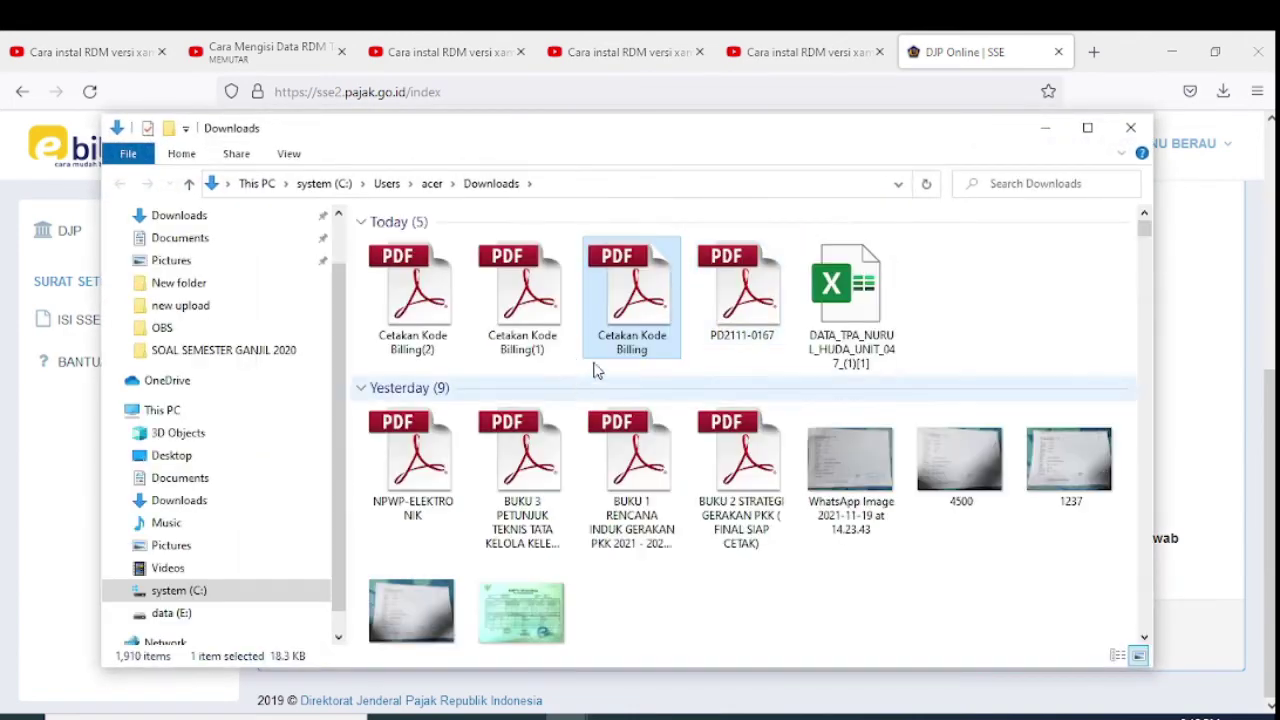
{"action": "double_click", "coordinate": [646, 318]}
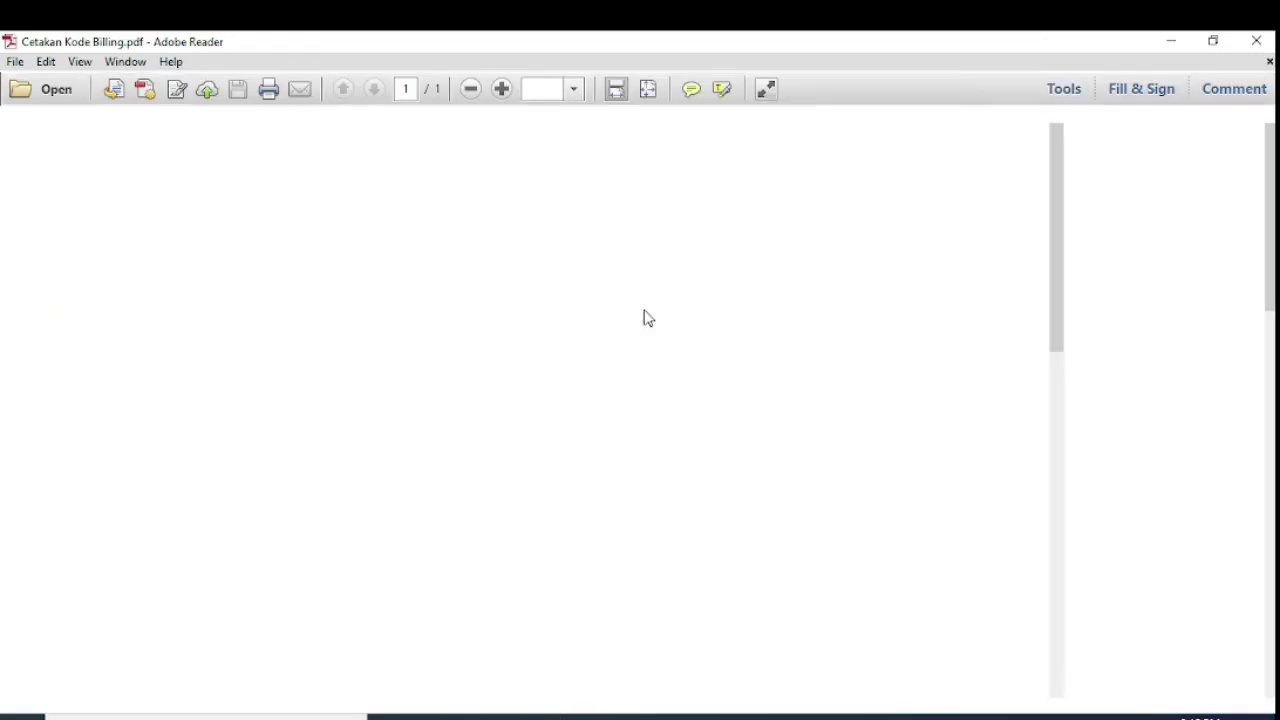
{"action": "scroll", "coordinate": [665, 340], "scroll_direction": "down", "scroll_amount": 6}
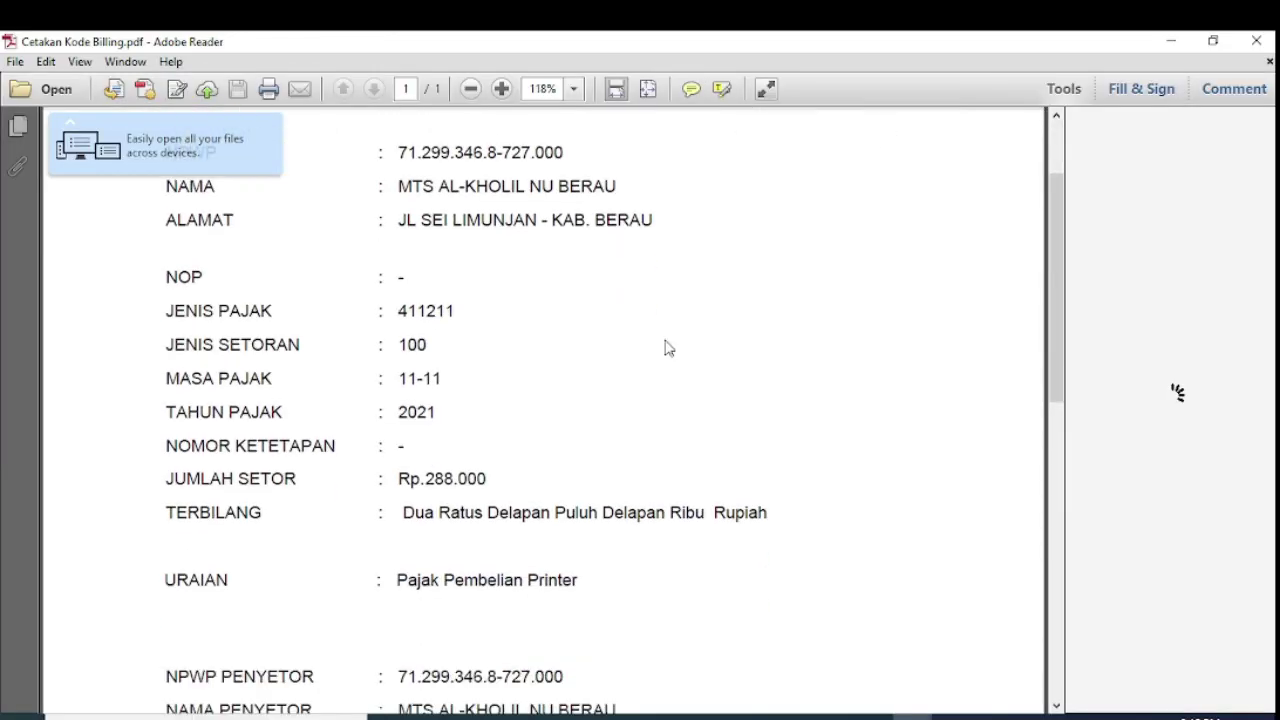
{"action": "scroll", "coordinate": [667, 348], "scroll_direction": "up", "scroll_amount": 5}
{"action": "scroll", "coordinate": [665, 345], "scroll_direction": "up", "scroll_amount": 2}
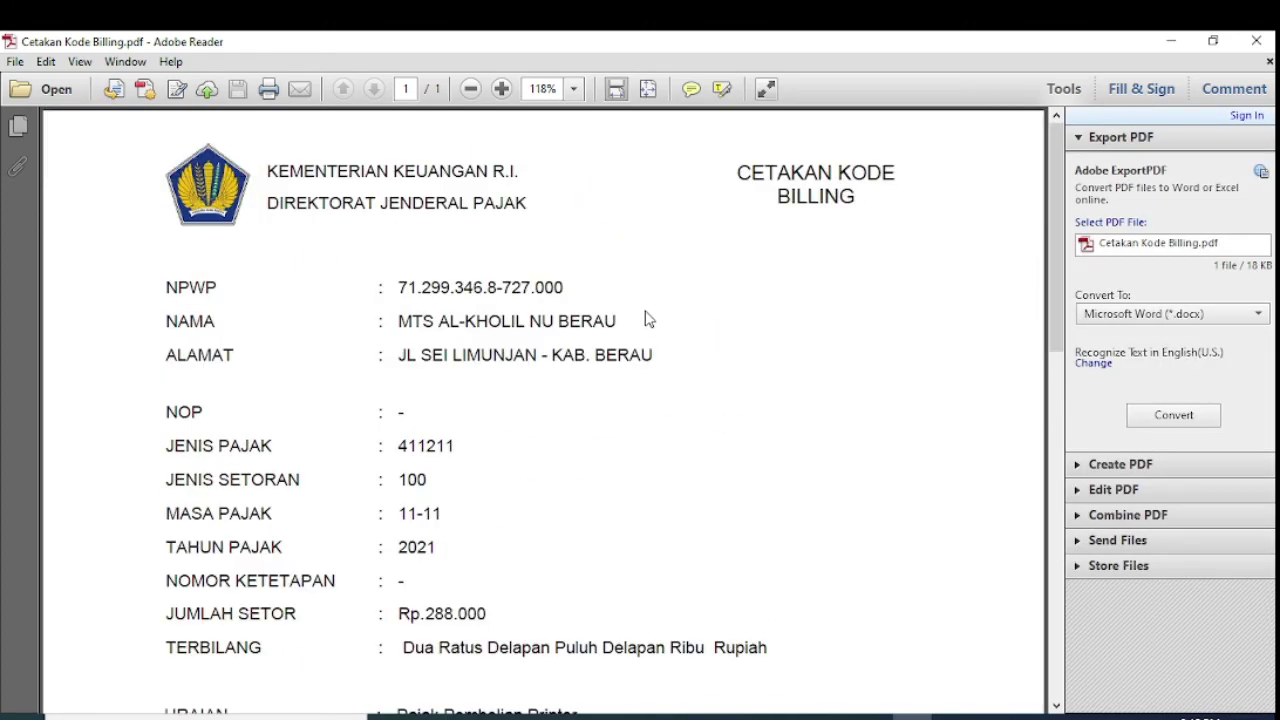
{"action": "scroll", "coordinate": [645, 318], "scroll_direction": "down", "scroll_amount": 6}
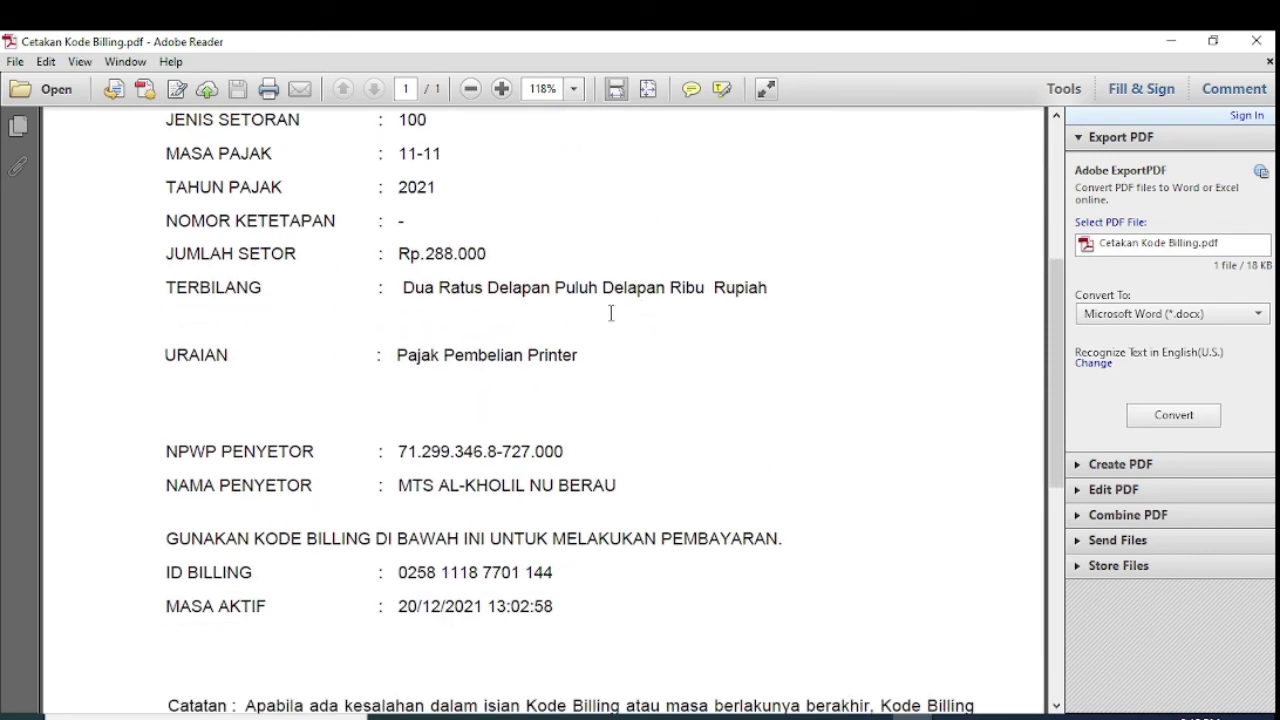
{"action": "scroll", "coordinate": [635, 416], "scroll_direction": "down", "scroll_amount": 3}
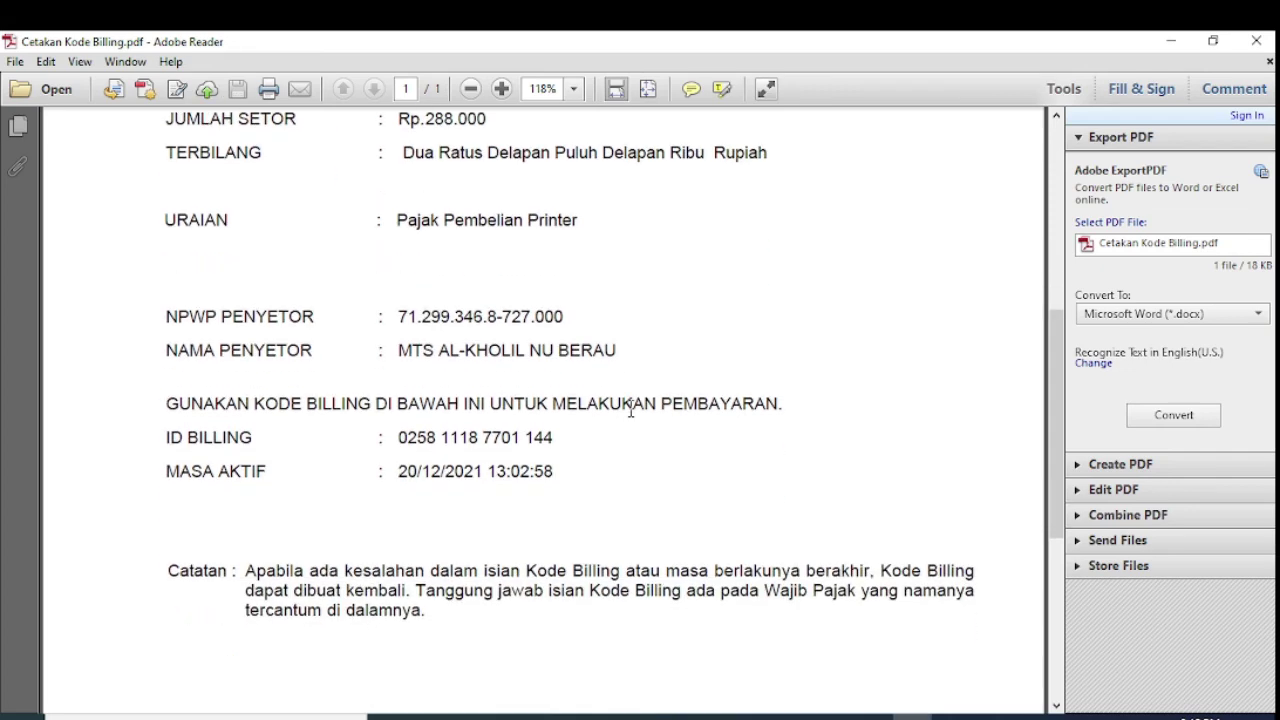
{"action": "scroll", "coordinate": [631, 415], "scroll_direction": "down", "scroll_amount": 6}
{"action": "scroll", "coordinate": [631, 415], "scroll_direction": "up", "scroll_amount": 7}
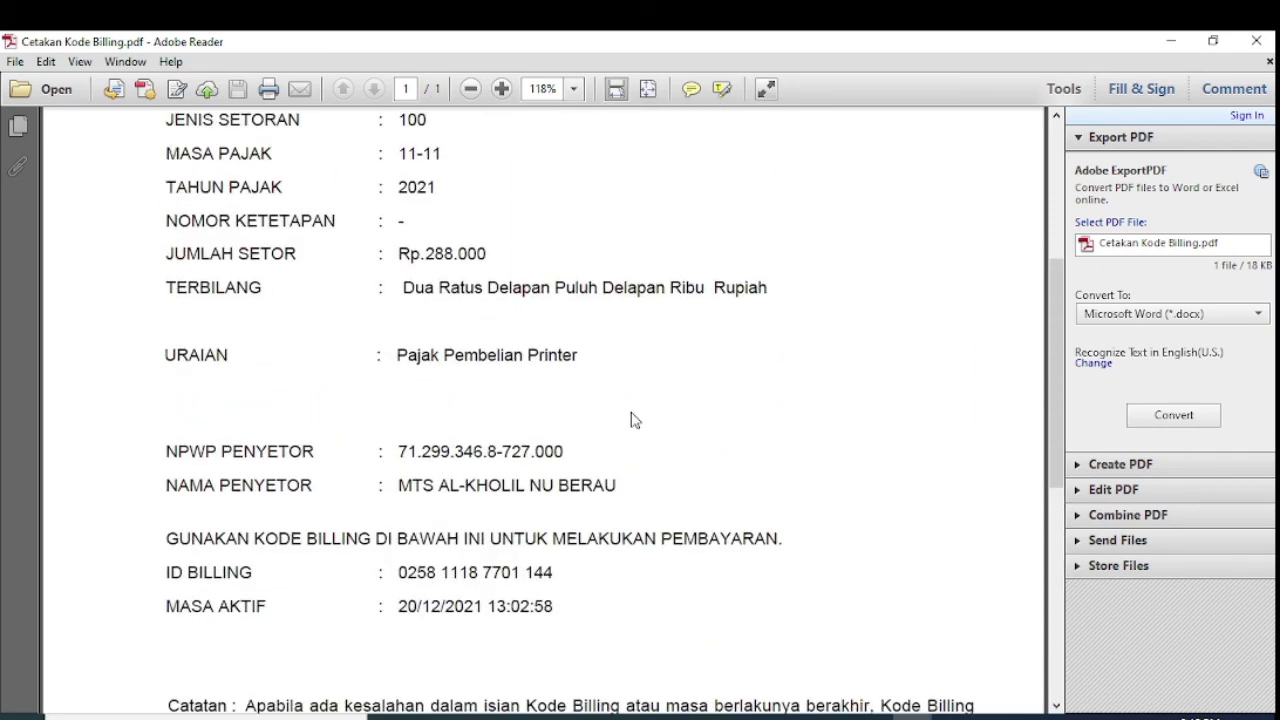
{"action": "scroll", "coordinate": [631, 410], "scroll_direction": "up", "scroll_amount": 6}
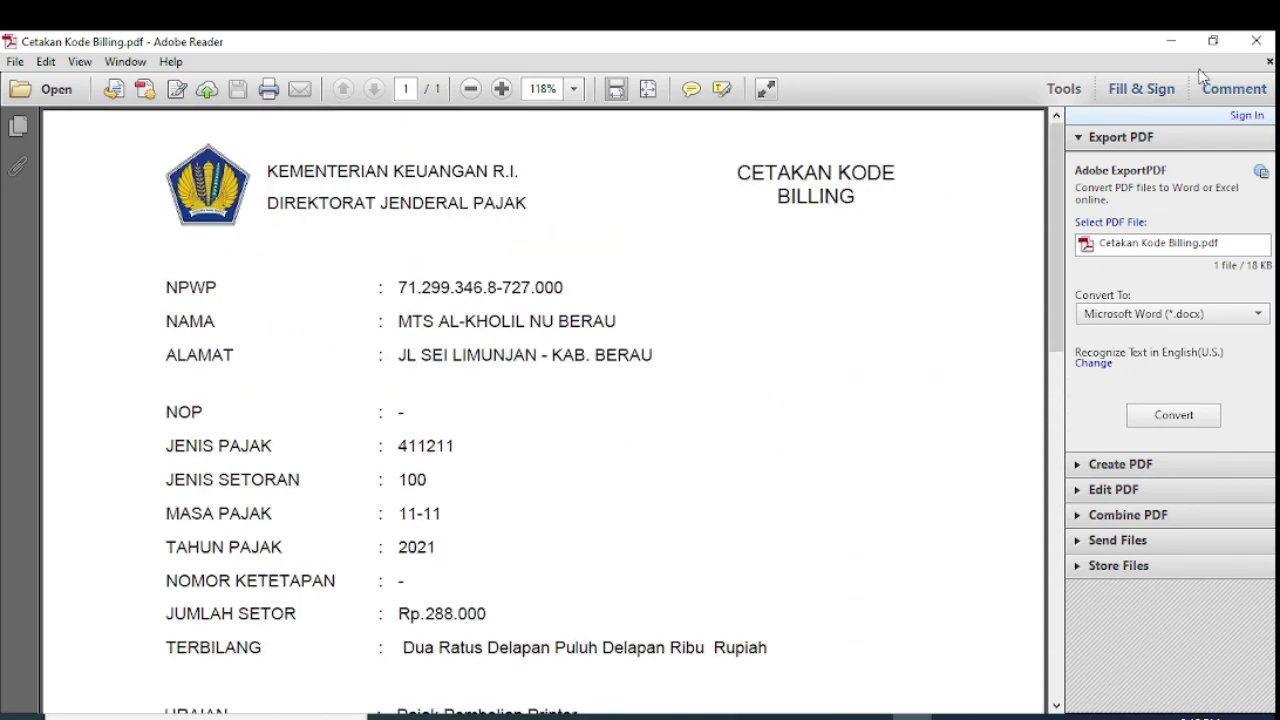
{"action": "left_click", "coordinate": [1256, 41]}
Open Cetakan Kode Billing(1).pdf from the Downloads folder, check its Jumlah Setor and Uraian, and close it.
{"action": "double_click", "coordinate": [563, 318]}
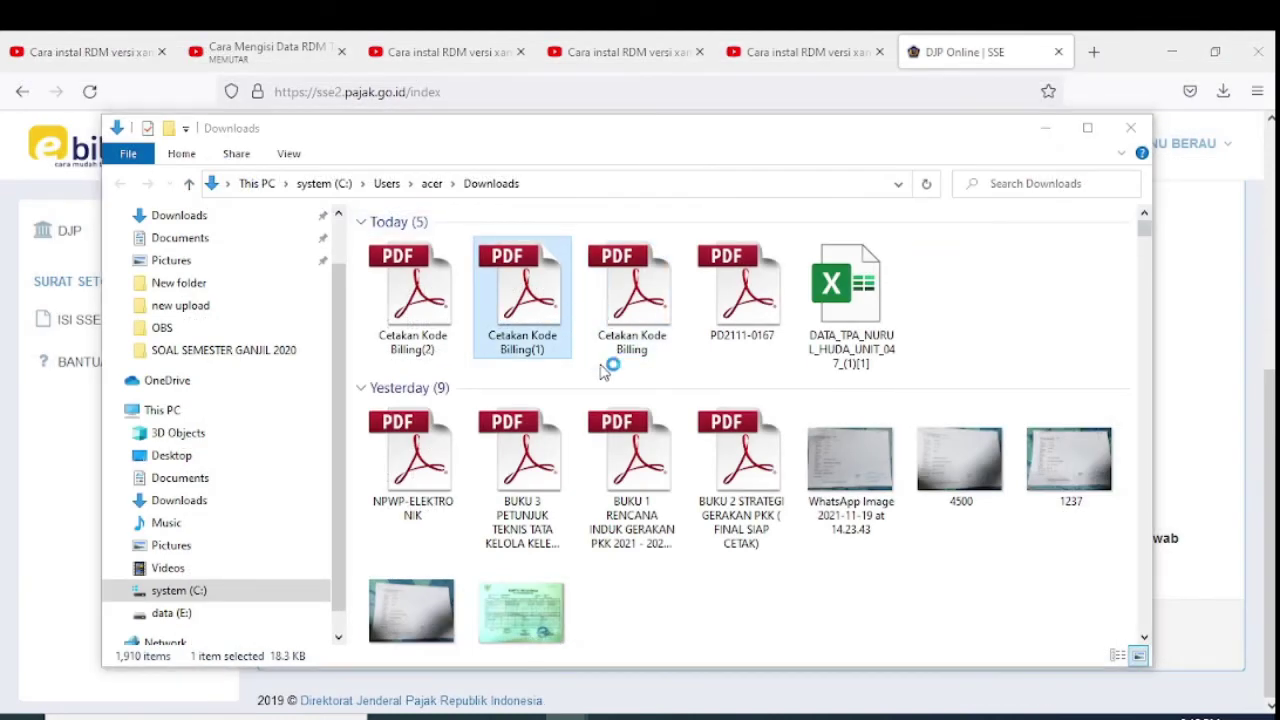
{"action": "scroll", "coordinate": [645, 425], "scroll_direction": "down", "scroll_amount": 2}
{"action": "scroll", "coordinate": [647, 428], "scroll_direction": "down", "scroll_amount": 2}
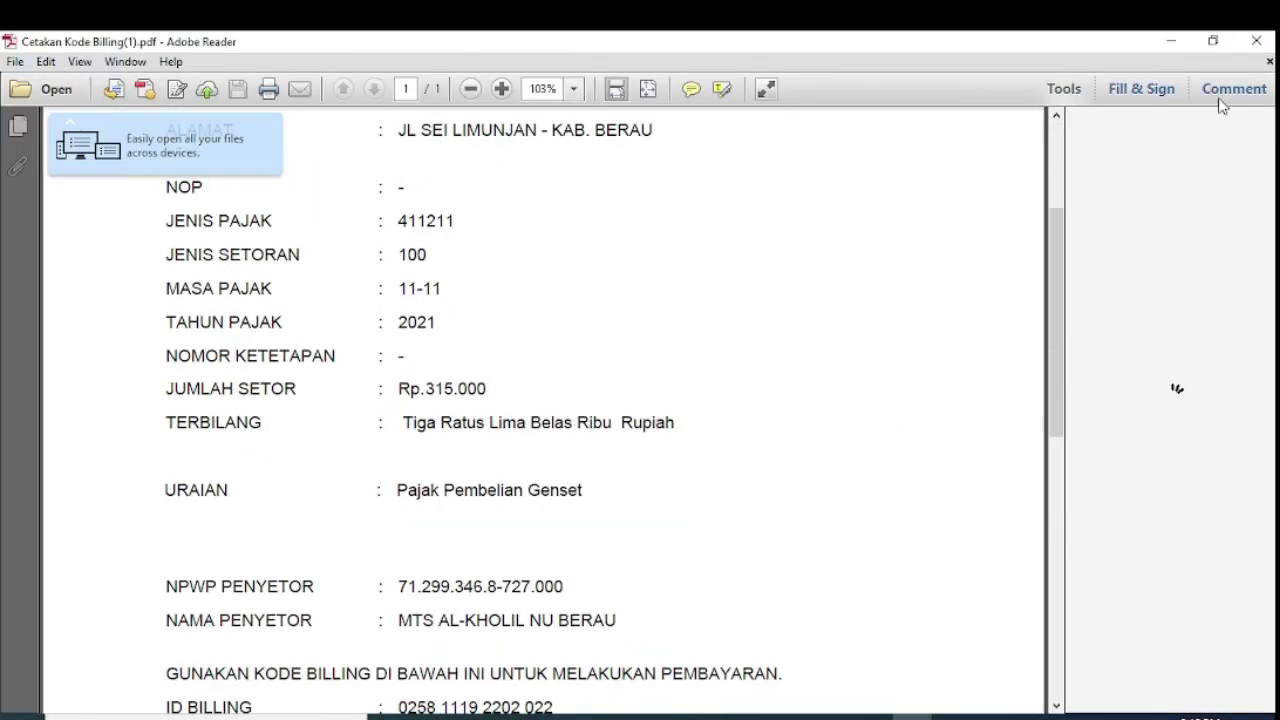
{"action": "left_click", "coordinate": [1256, 41]}
Open Cetakan Kode Billing(2).pdf from the Downloads folder and review the slip's payment details, ID Billing and Masa Aktif.
{"action": "double_click", "coordinate": [434, 308]}
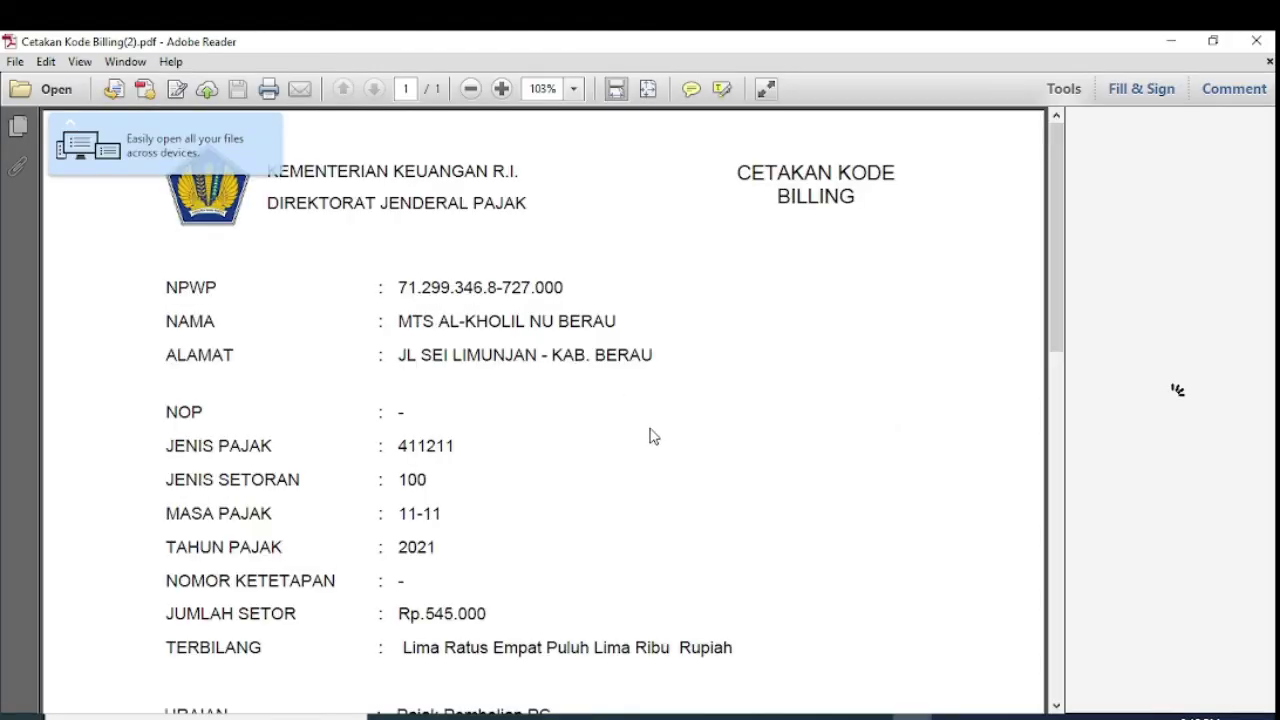
{"action": "scroll", "coordinate": [650, 436], "scroll_direction": "down", "scroll_amount": 9}
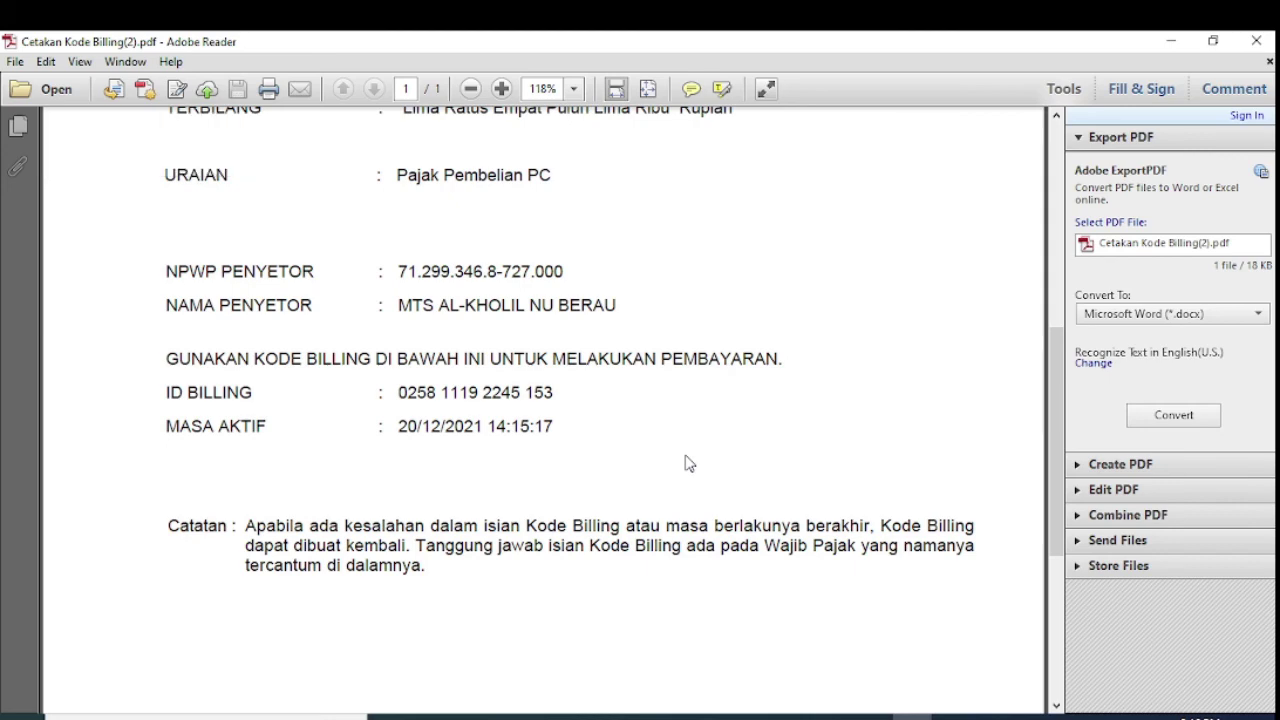
{"action": "scroll", "coordinate": [686, 462], "scroll_direction": "up", "scroll_amount": 9}
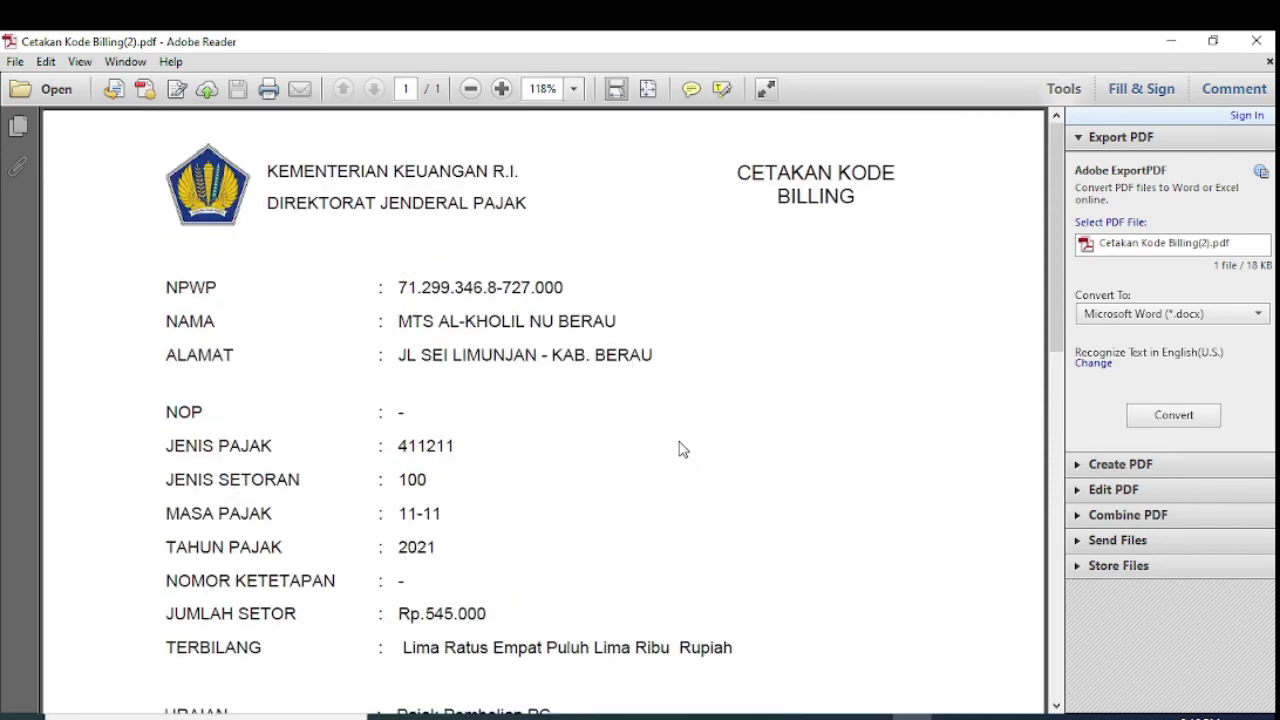